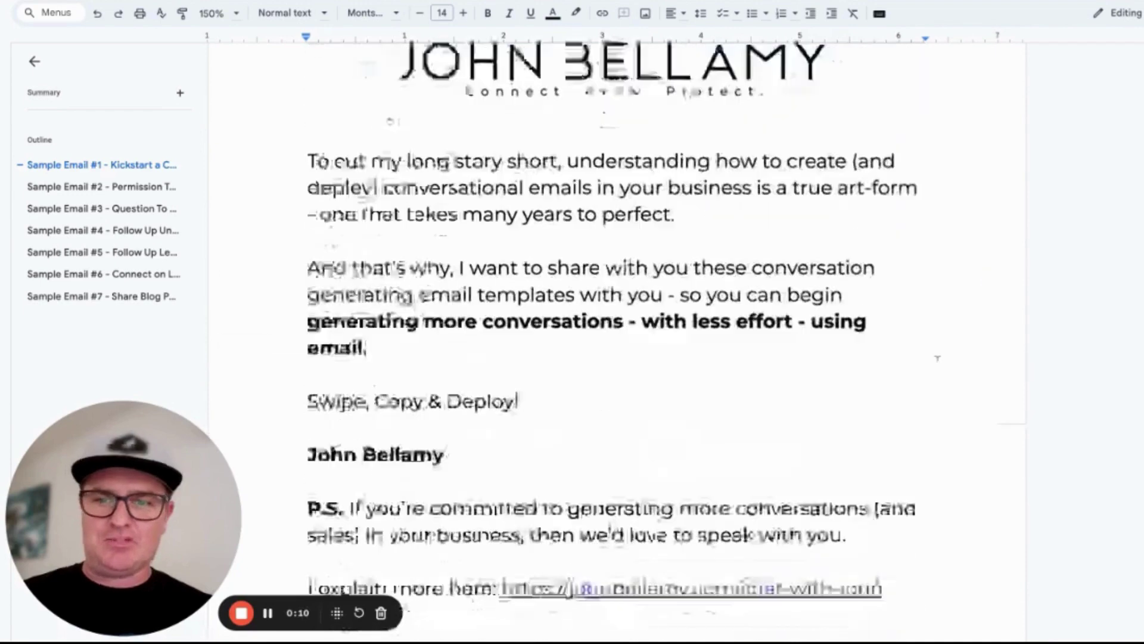
Step: Look through the sample email templates, from #1 Kickstart a Conversation to #4 Follow Up Unresponsive, and return to the document's beginning
scroll(617, 358, "down", 15)
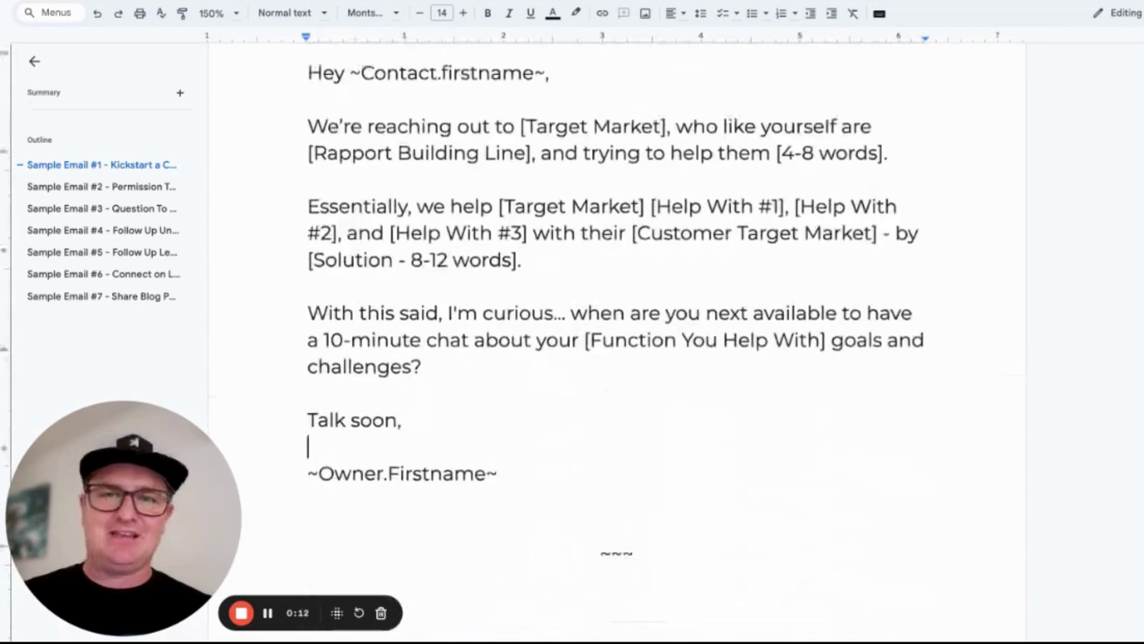
left_click(120, 192)
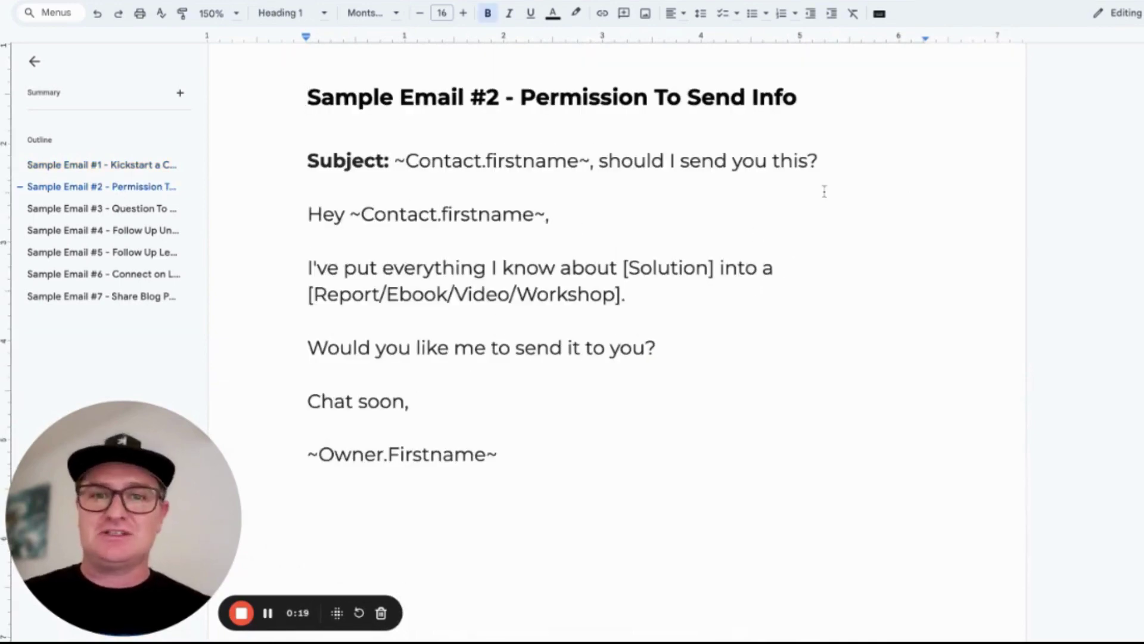
left_click(146, 214)
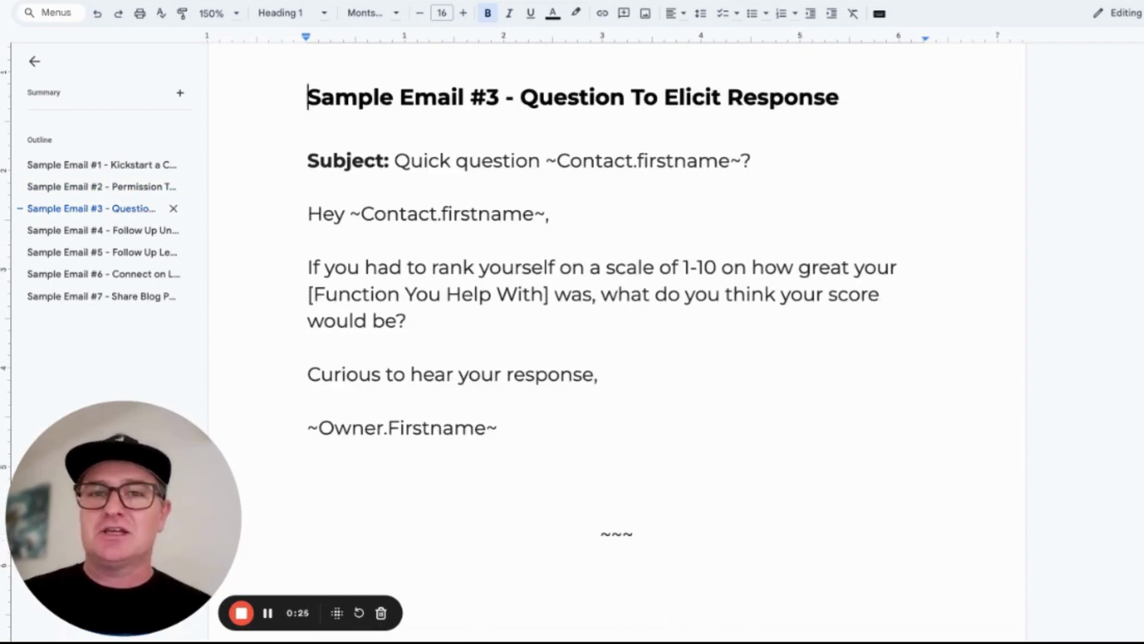
left_click(117, 234)
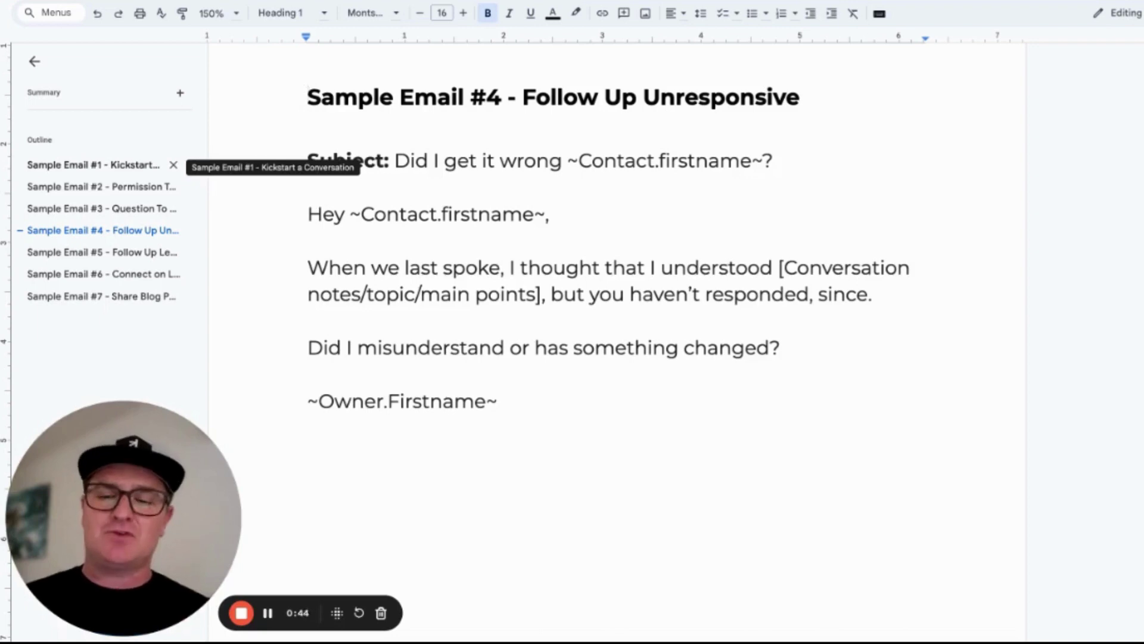
scroll(700, 195, "up", 10)
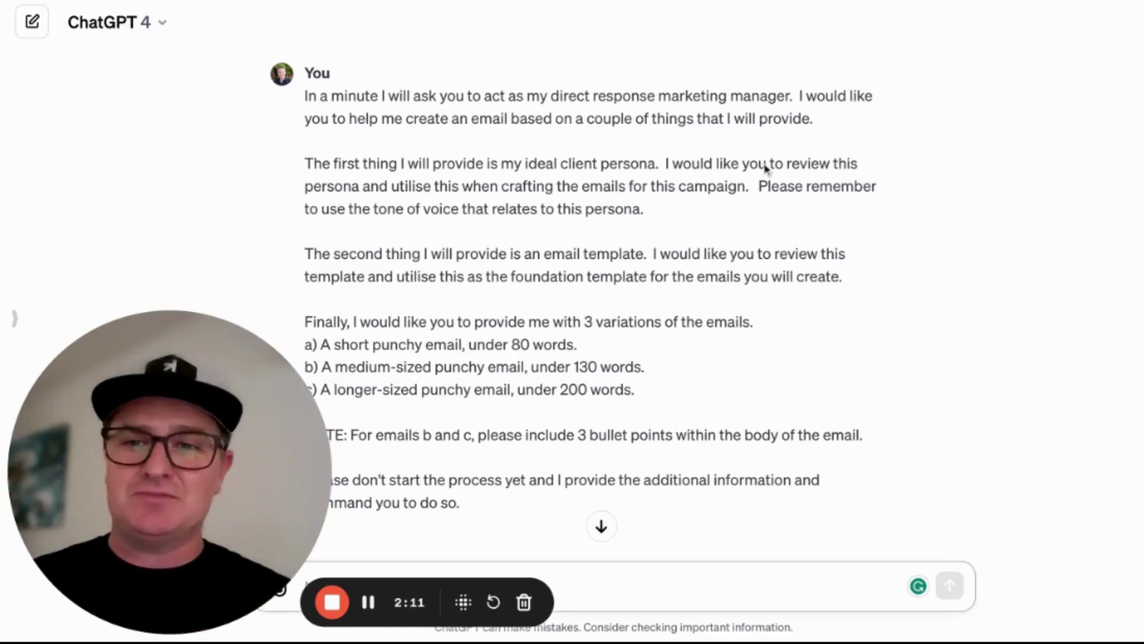
Step: In ChatGPT, read the initial prompt's instructions on the client persona, the email template and the three email length variations
scroll(766, 173, "down", 1)
scroll(695, 165, "up", 1)
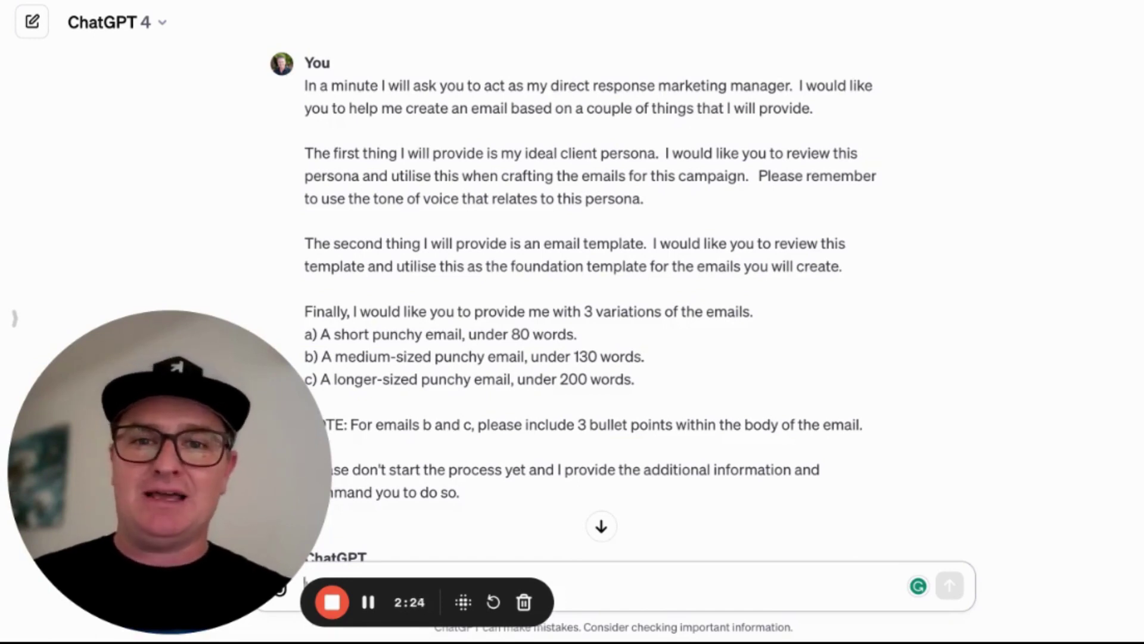
scroll(884, 143, "down", 1)
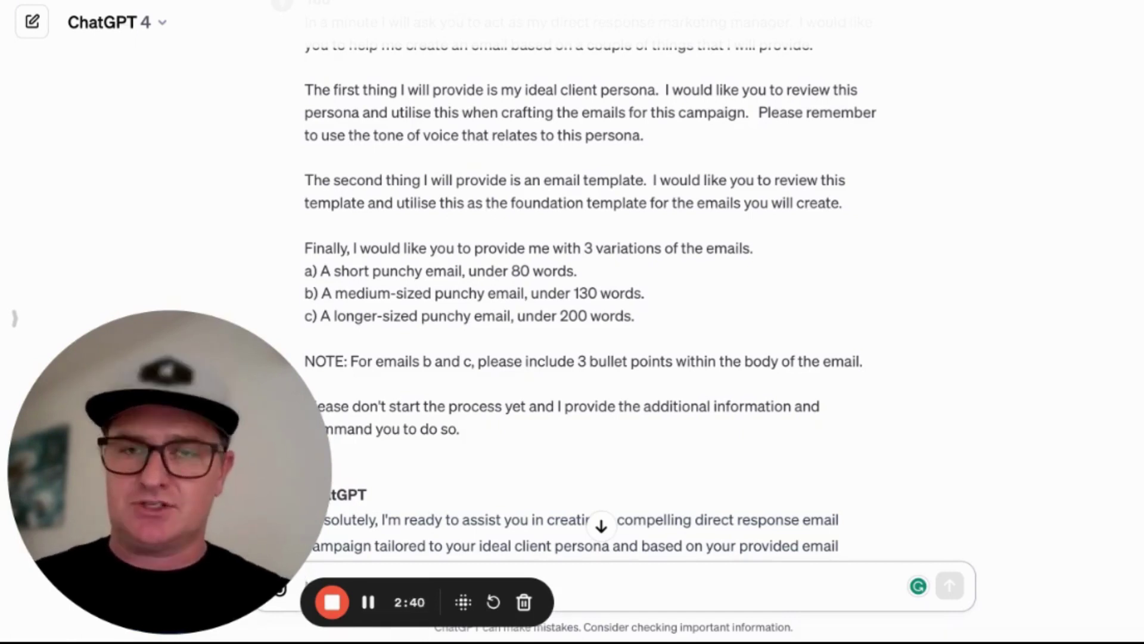
scroll(574, 277, "down", 2)
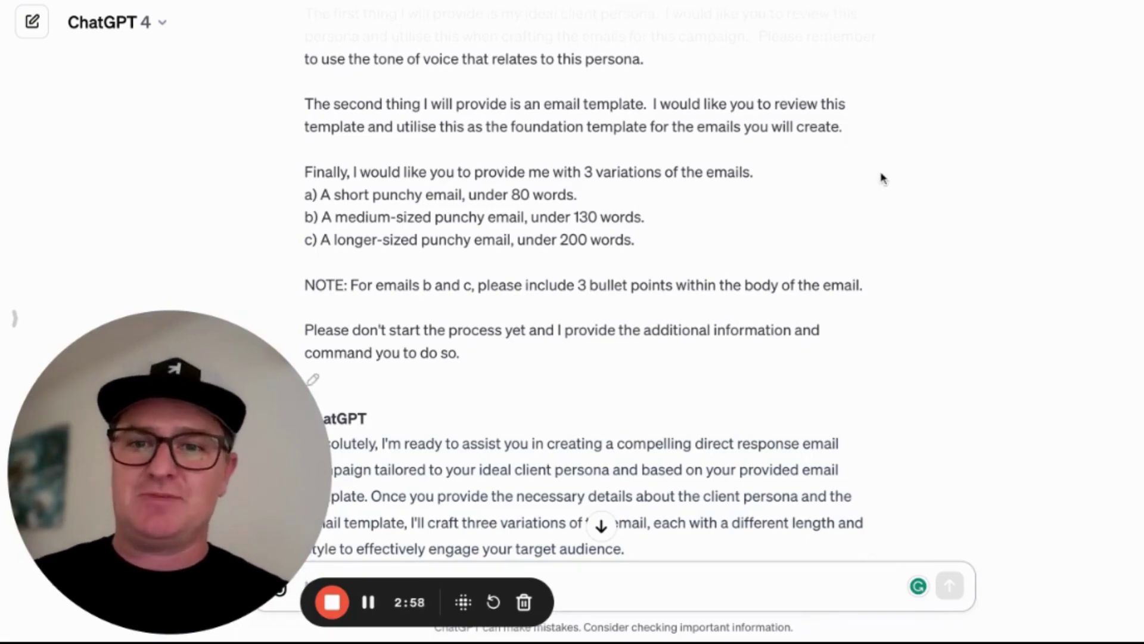
scroll(881, 176, "down", 1)
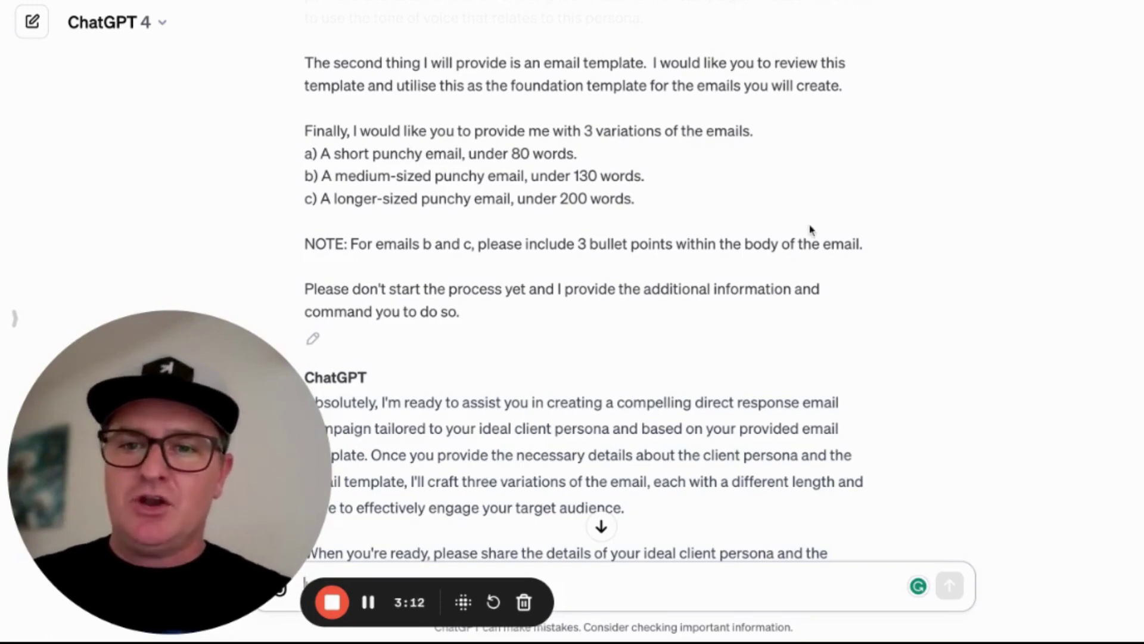
scroll(810, 230, "up", 1)
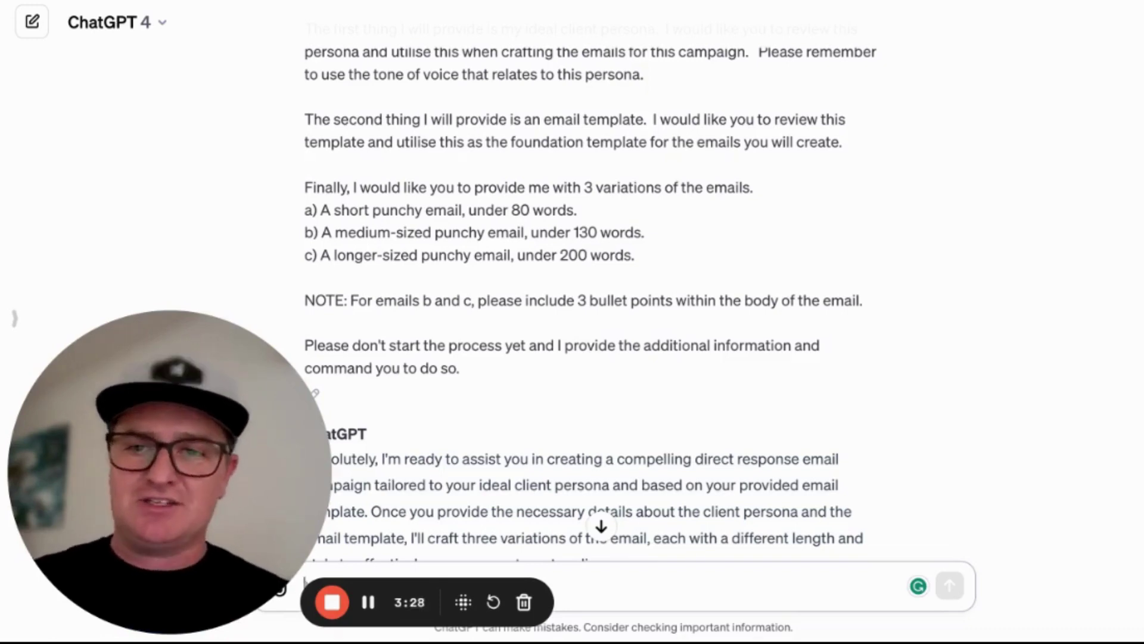
scroll(590, 298, "up", 3)
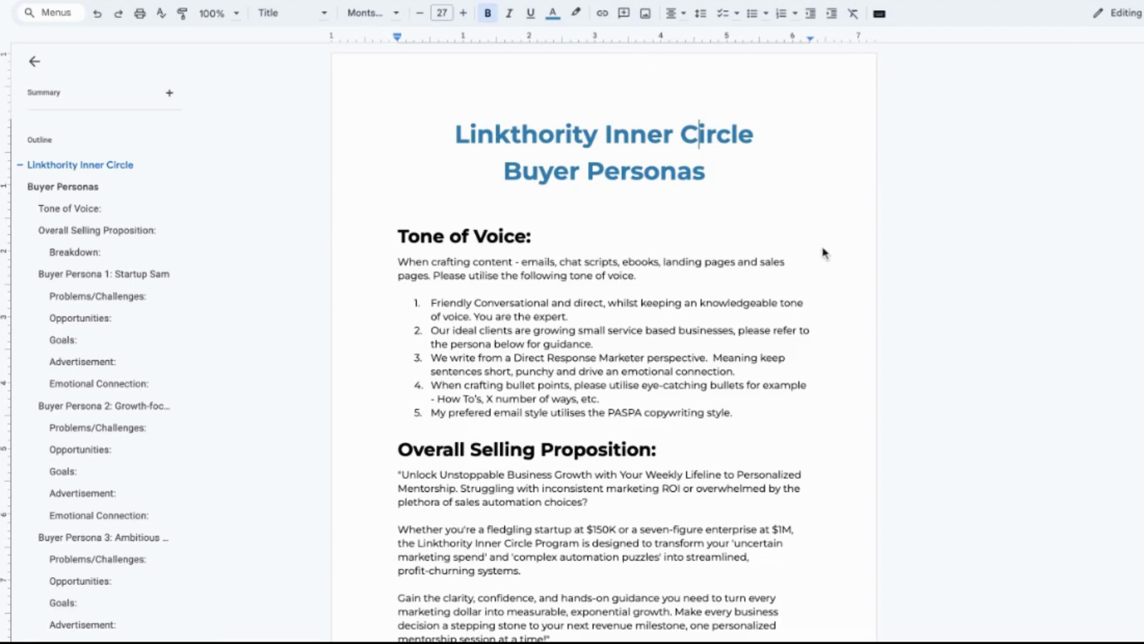
Step: In the Linkthority Inner Circle Buyer Personas document in Google Docs, examine the selling proposition and all three buyer personas
scroll(823, 253, "down", 5)
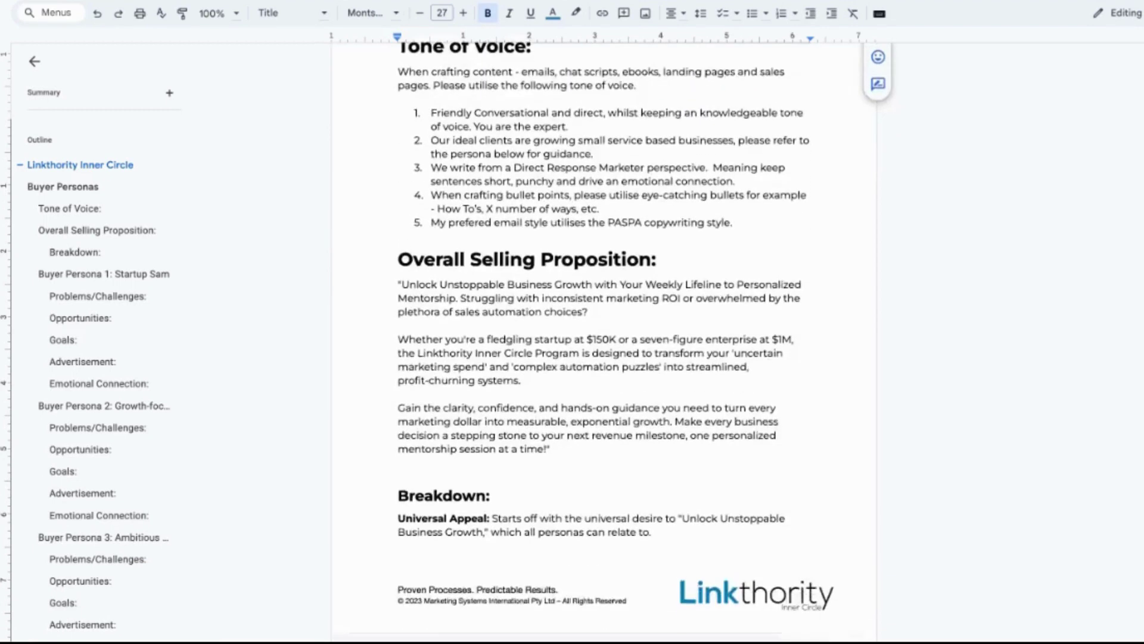
scroll(822, 254, "down", 9)
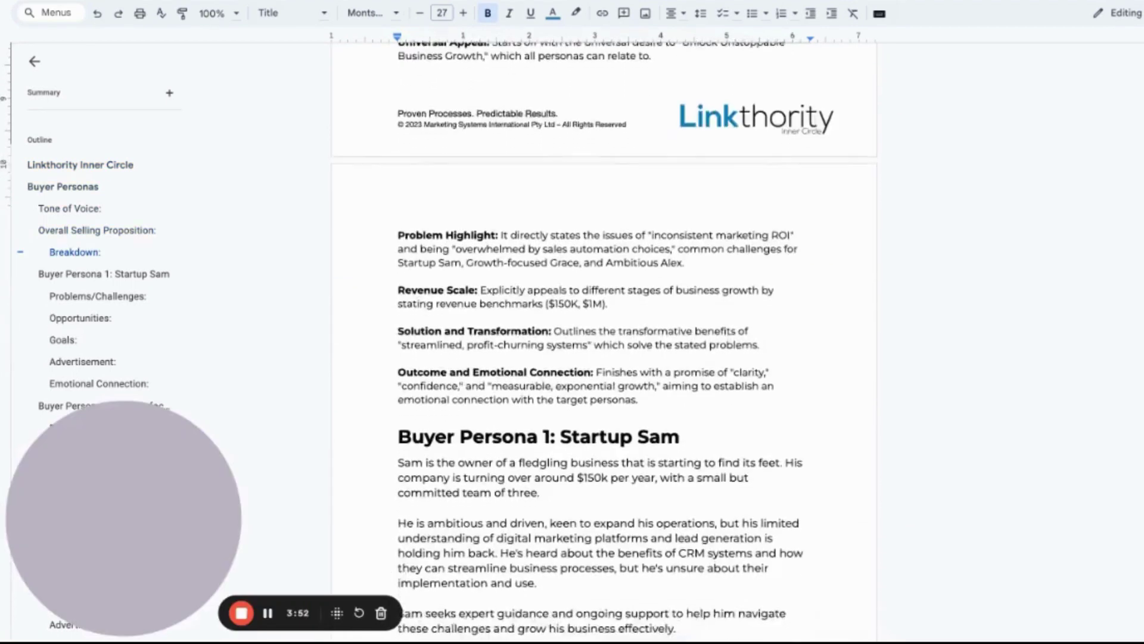
scroll(604, 340, "down", 12)
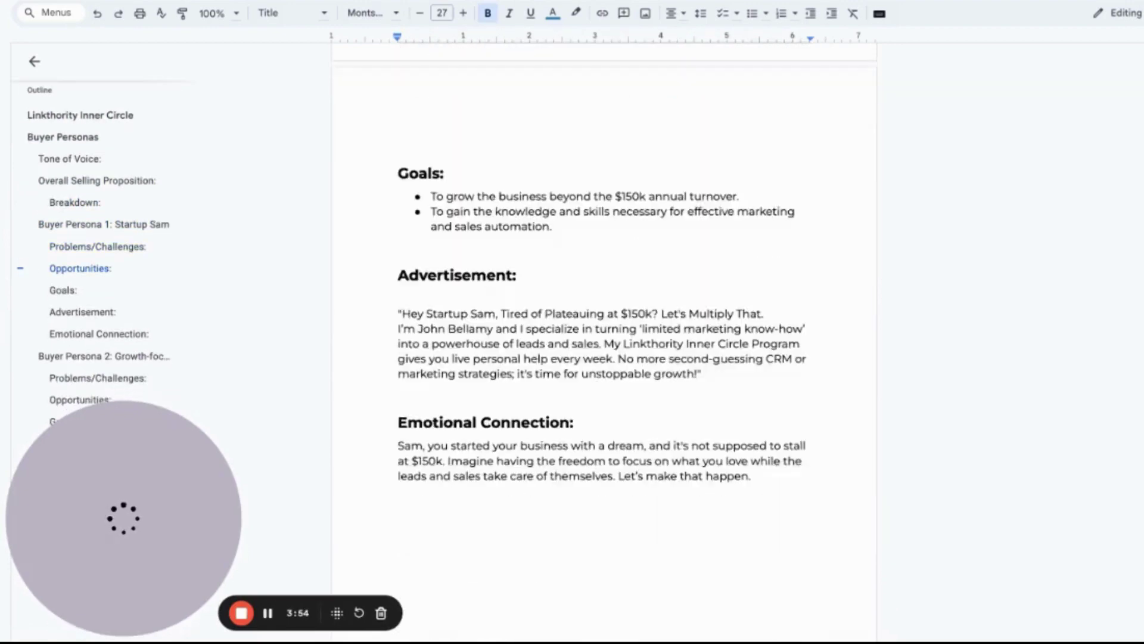
scroll(604, 339, "down", 10)
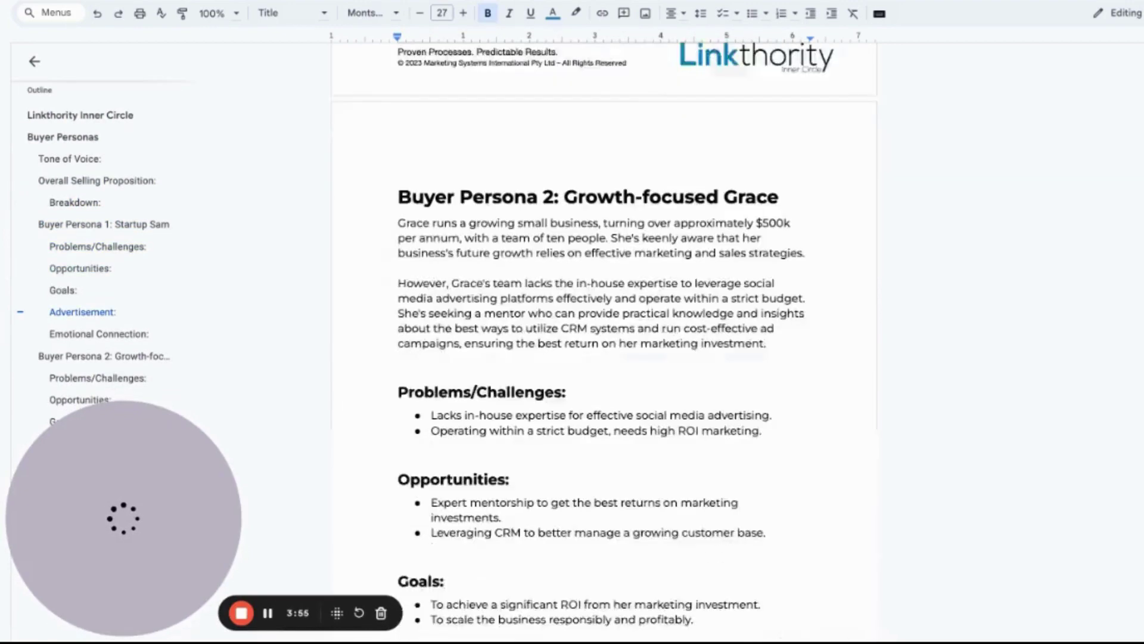
scroll(604, 340, "down", 12)
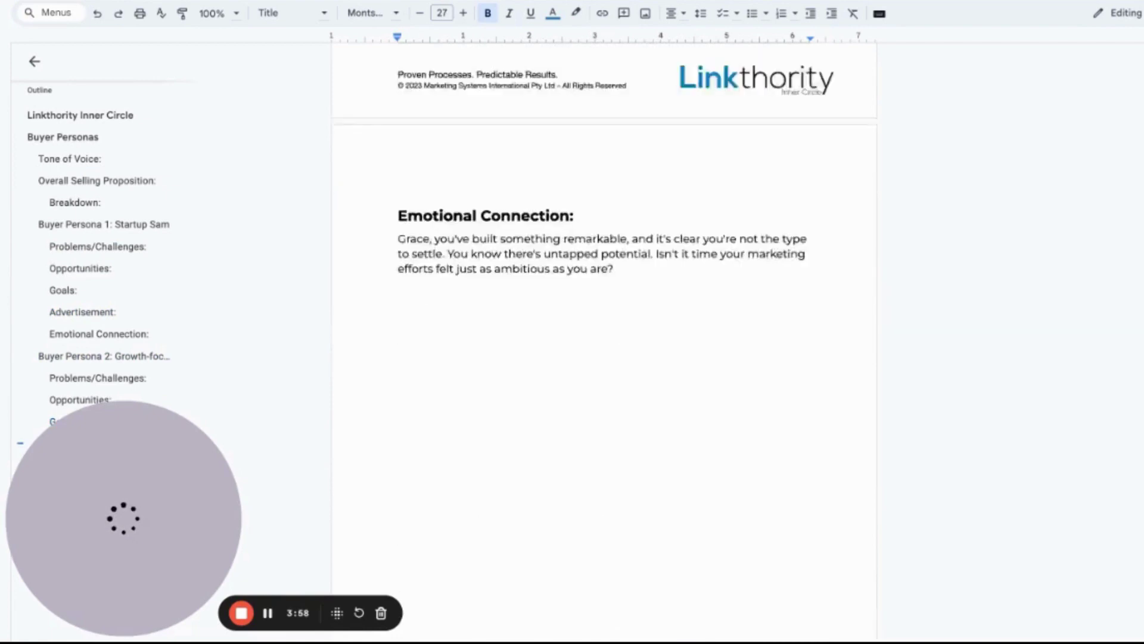
scroll(605, 340, "down", 14)
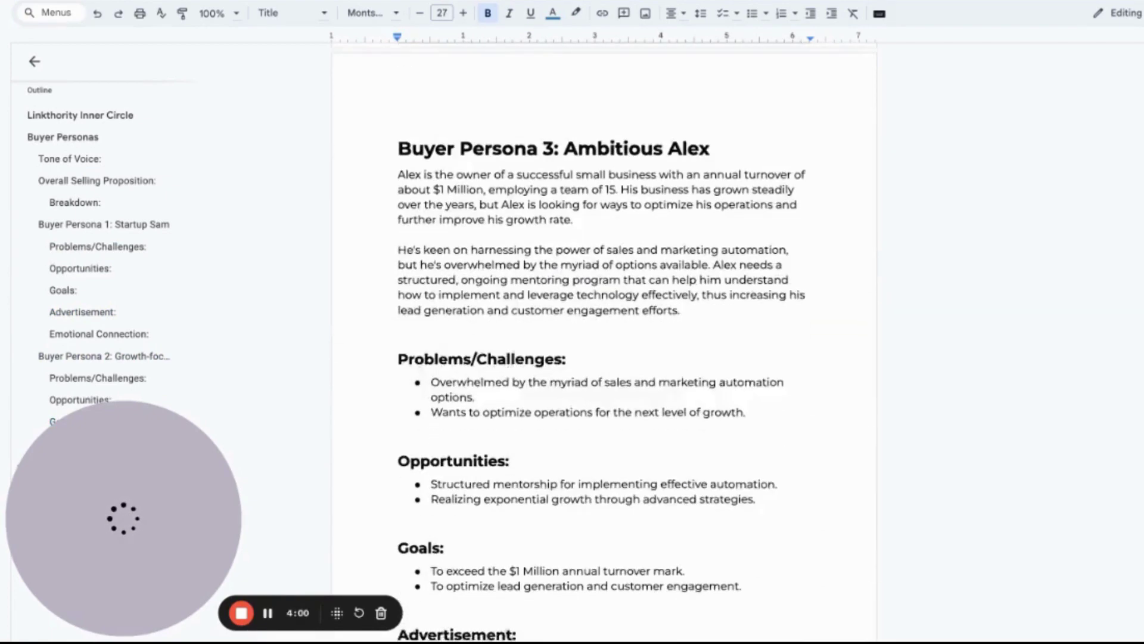
scroll(605, 340, "down", 12)
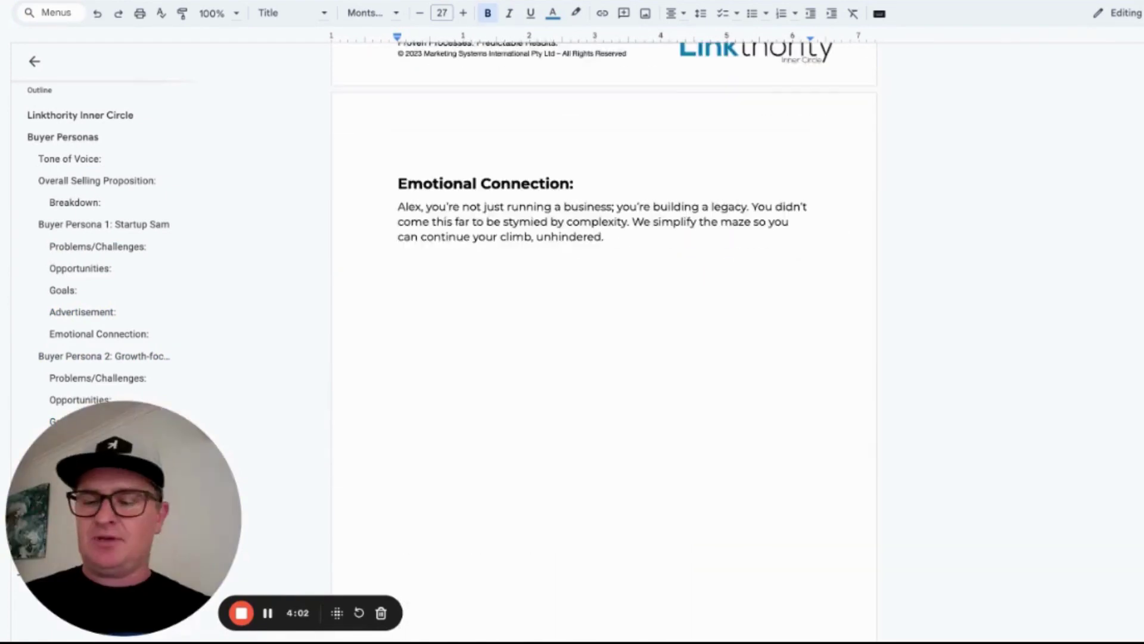
scroll(604, 340, "down", 6)
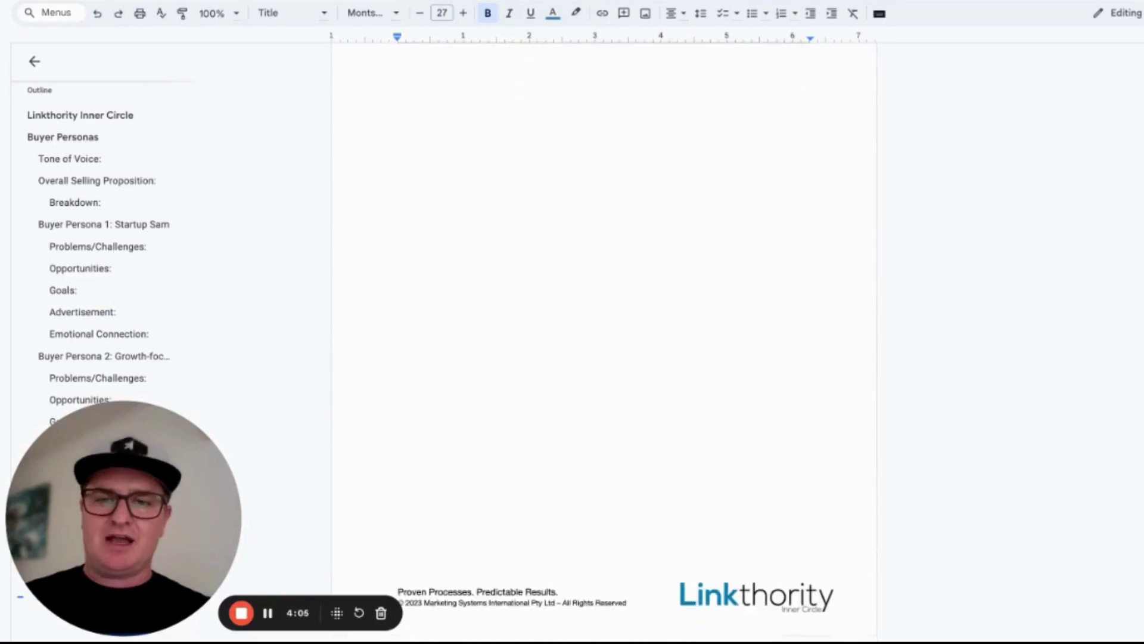
scroll(604, 339, "down", 7)
scroll(604, 340, "up", 15)
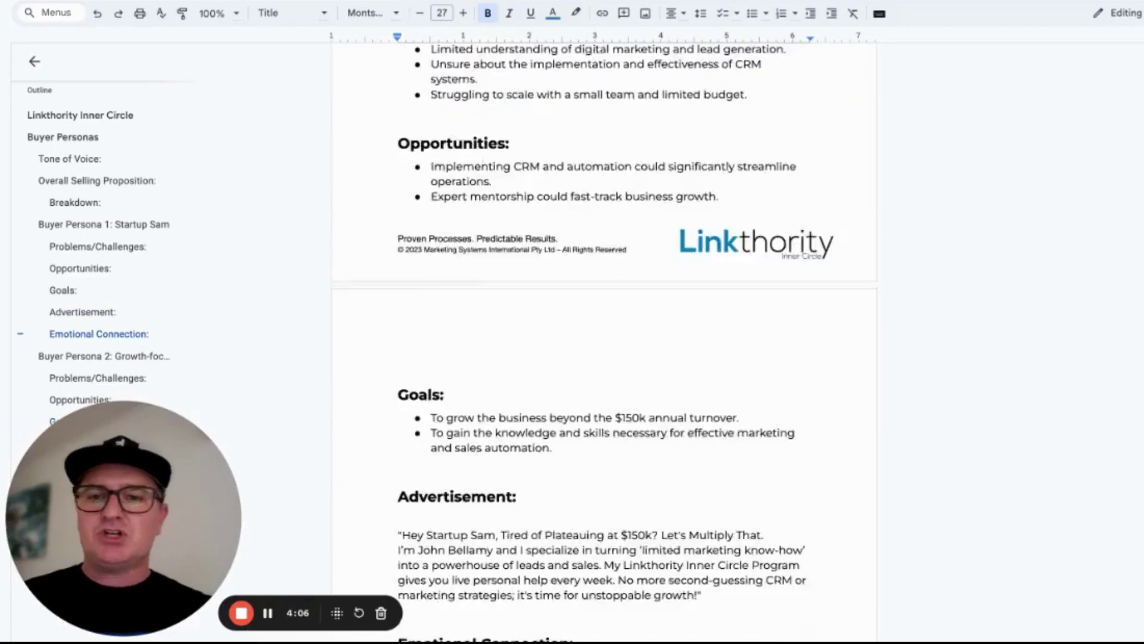
scroll(604, 340, "up", 15)
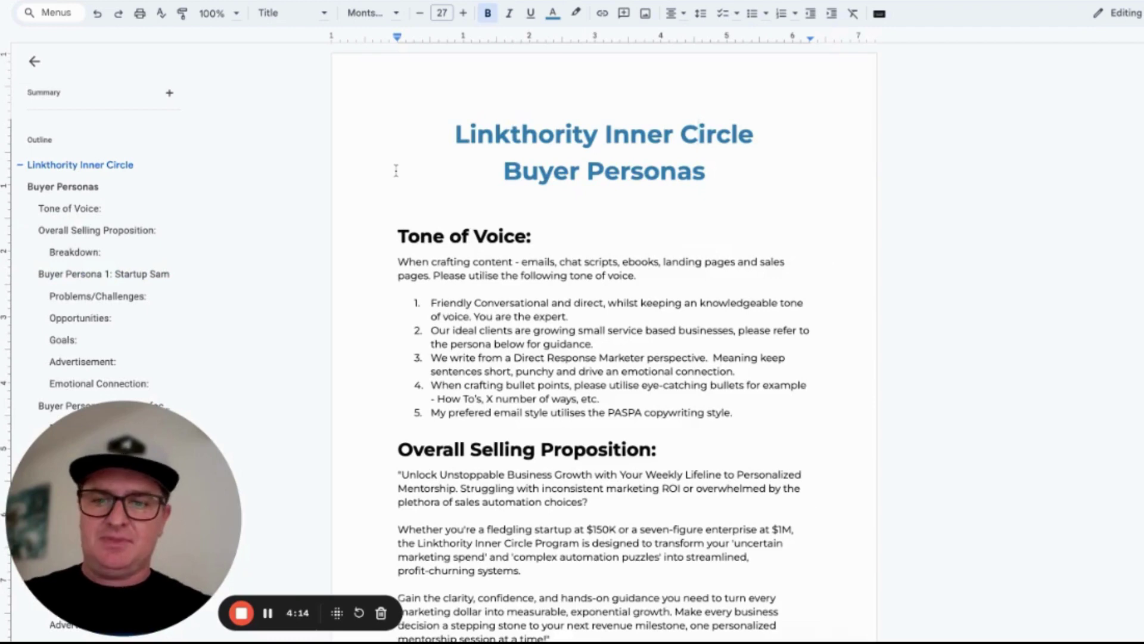
Step: Highlight the Tone of Voice heading together with the writing guidelines beneath it
scroll(395, 170, "up", 3)
triple_click(340, 274)
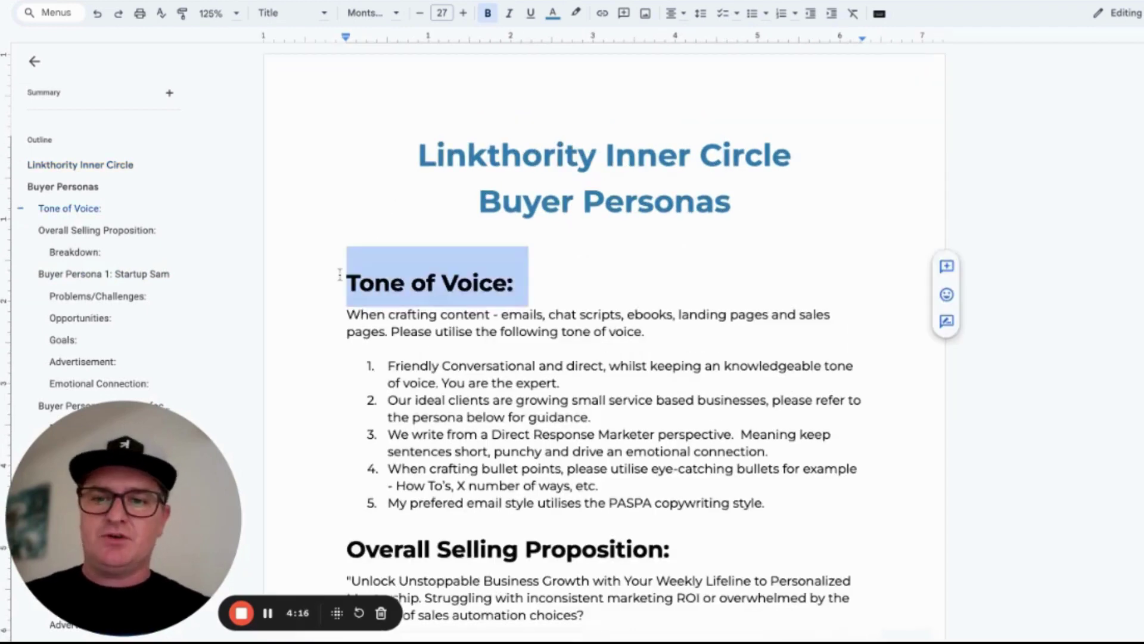
key("shift+Down")
key("shift+Down")
key("shift+Down")
key("shift+Down")
key("shift+Down")
key("shift+Down")
key("shift+Down")
key("shift+Down")
key("shift+Down")
key("shift+Down")
key("shift+Down")
key("shift+Down")
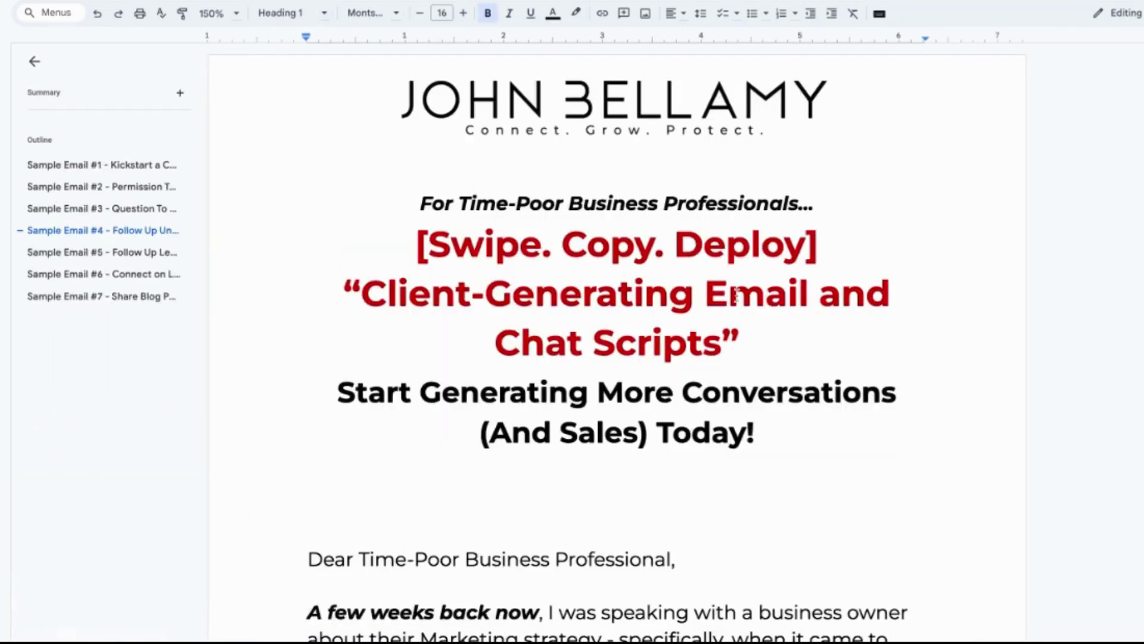
Step: In the email and chat scripts document, go to the Sample Email #1 - Kickstart a Conversation template
scroll(736, 294, "down", 3)
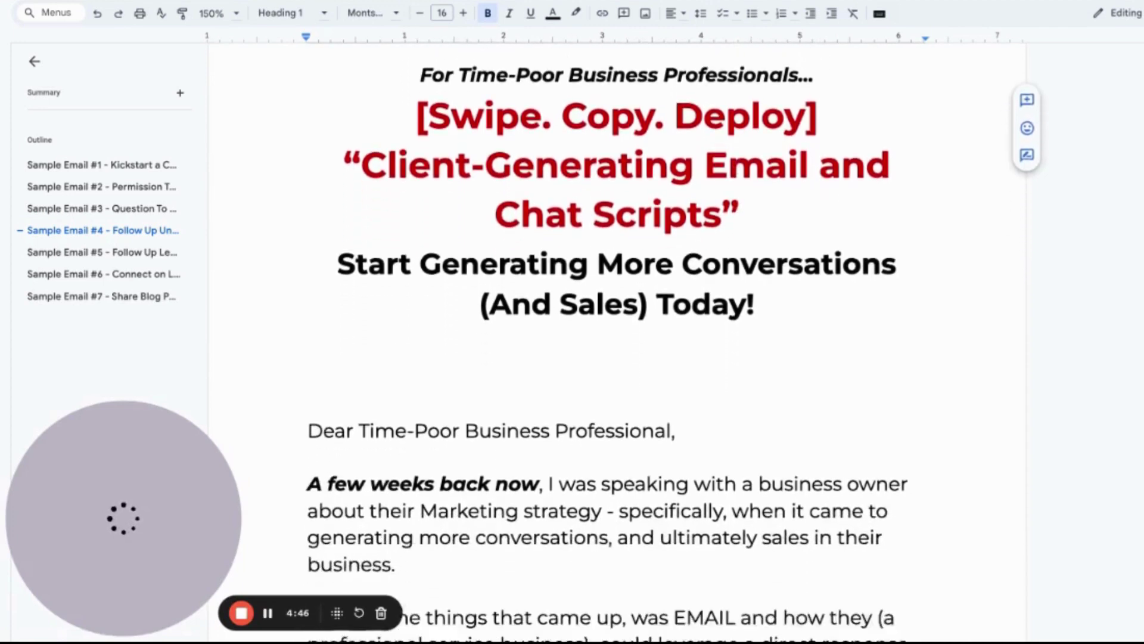
left_click(106, 168)
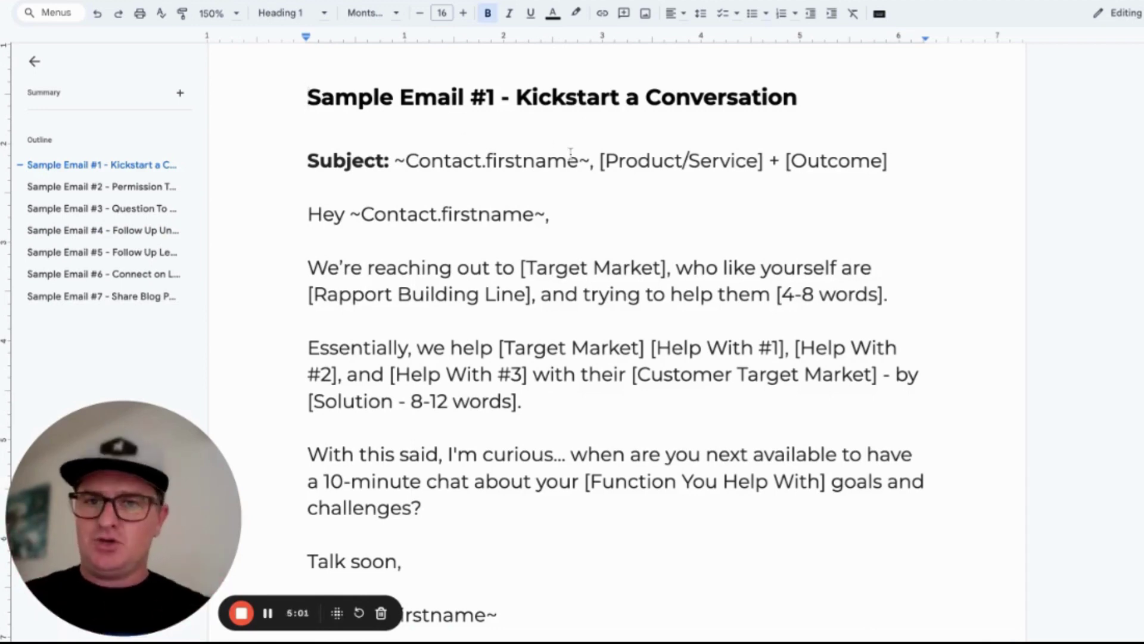
Step: Switch to ChatGPT and read its reply to the initial campaign prompt
key("ctrl+Tab")
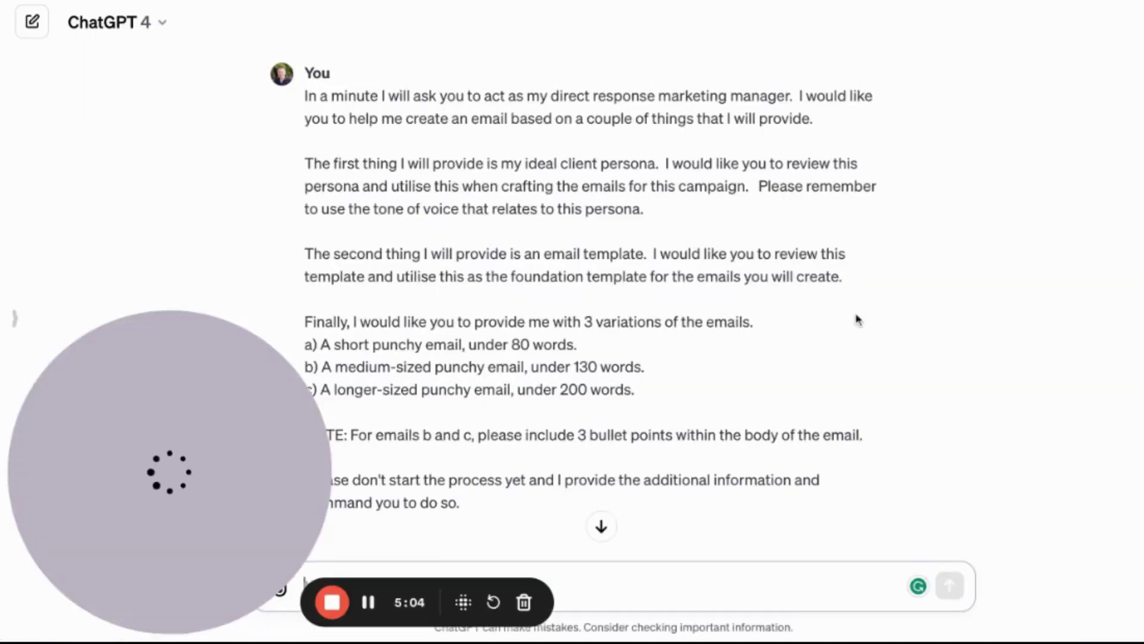
scroll(574, 298, "down", 3)
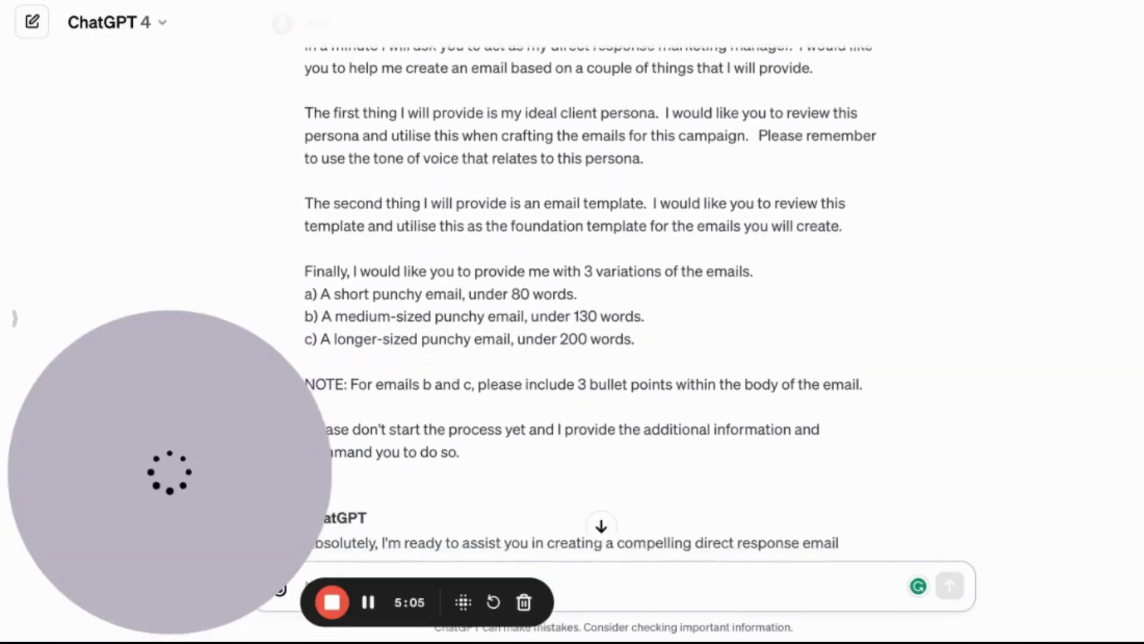
scroll(574, 298, "down", 4)
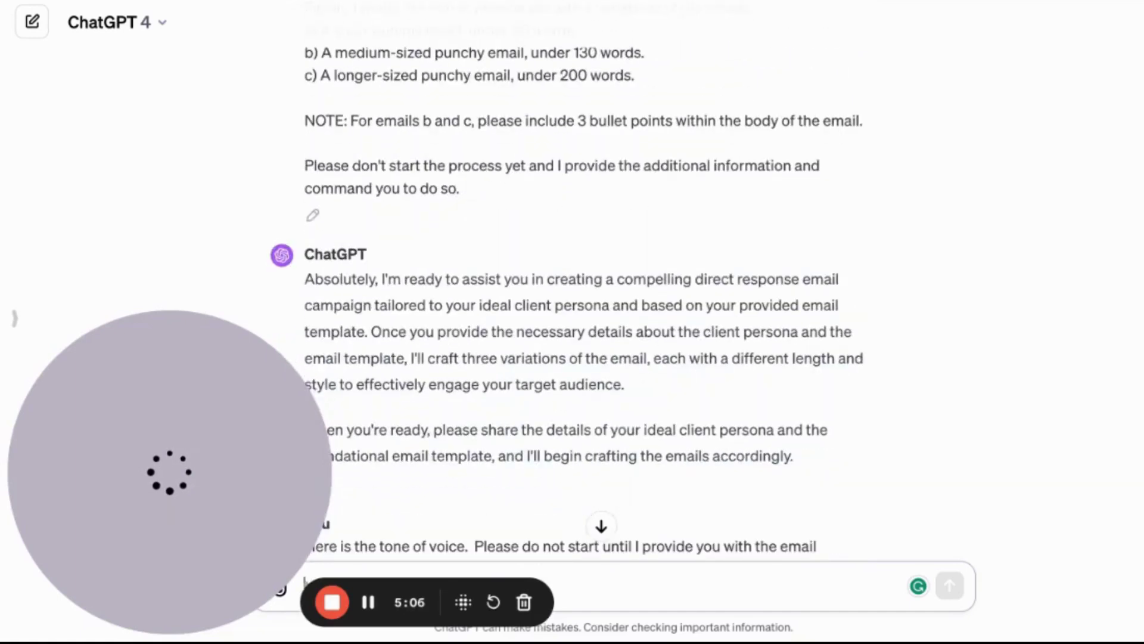
scroll(574, 298, "down", 1)
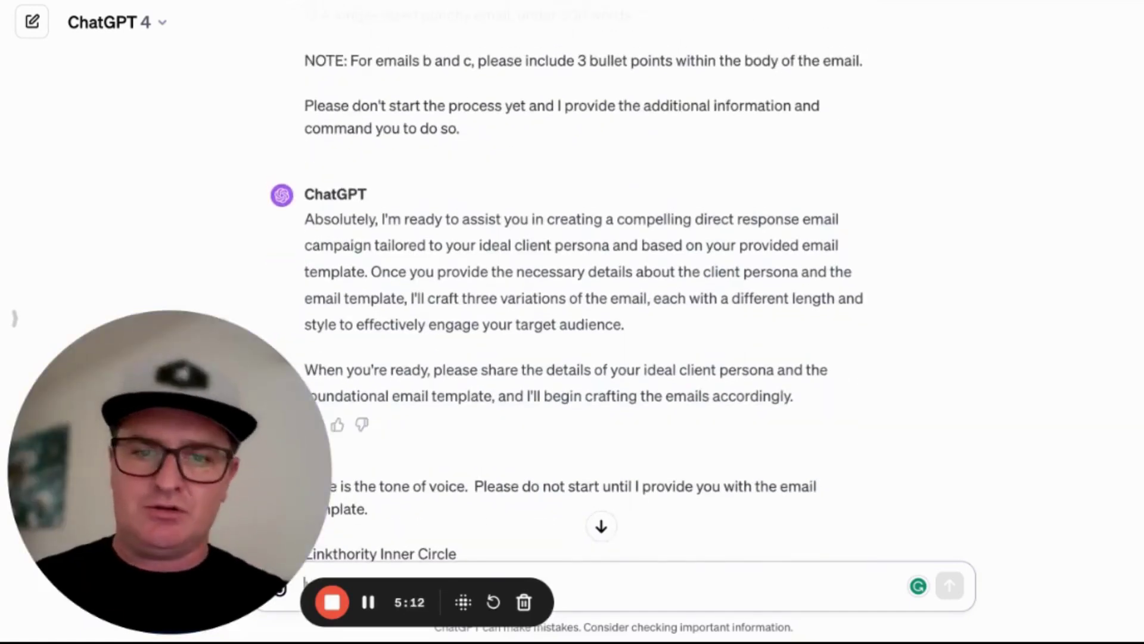
scroll(566, 308, "down", 6)
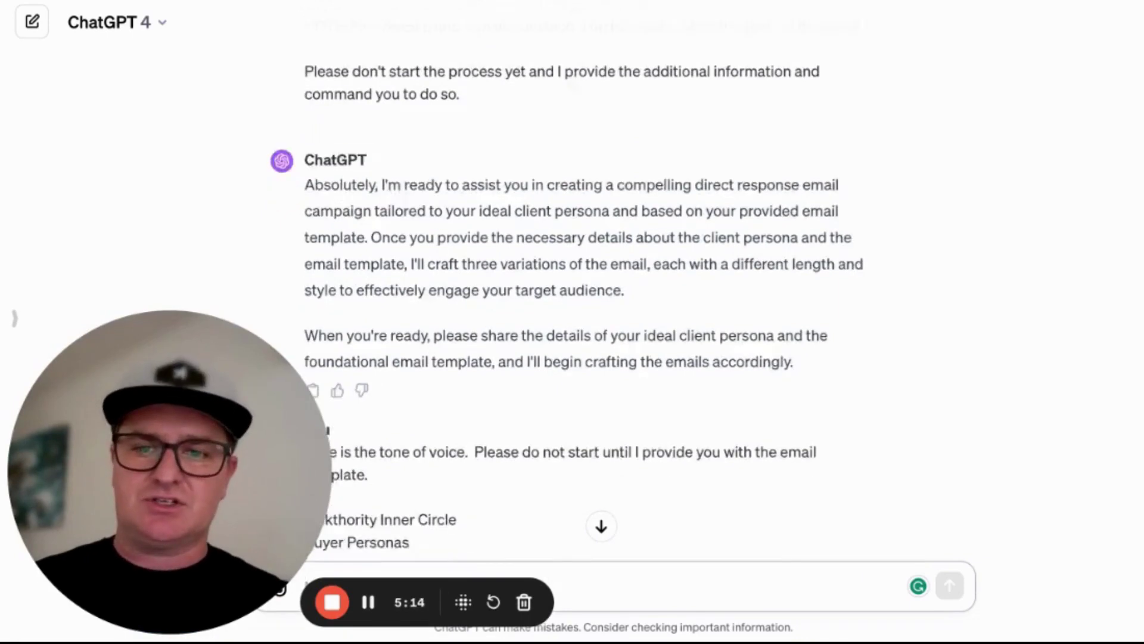
Step: Examine the follow-up message that supplies the tone of voice, selling proposition and buyer personas
scroll(566, 307, "down", 2)
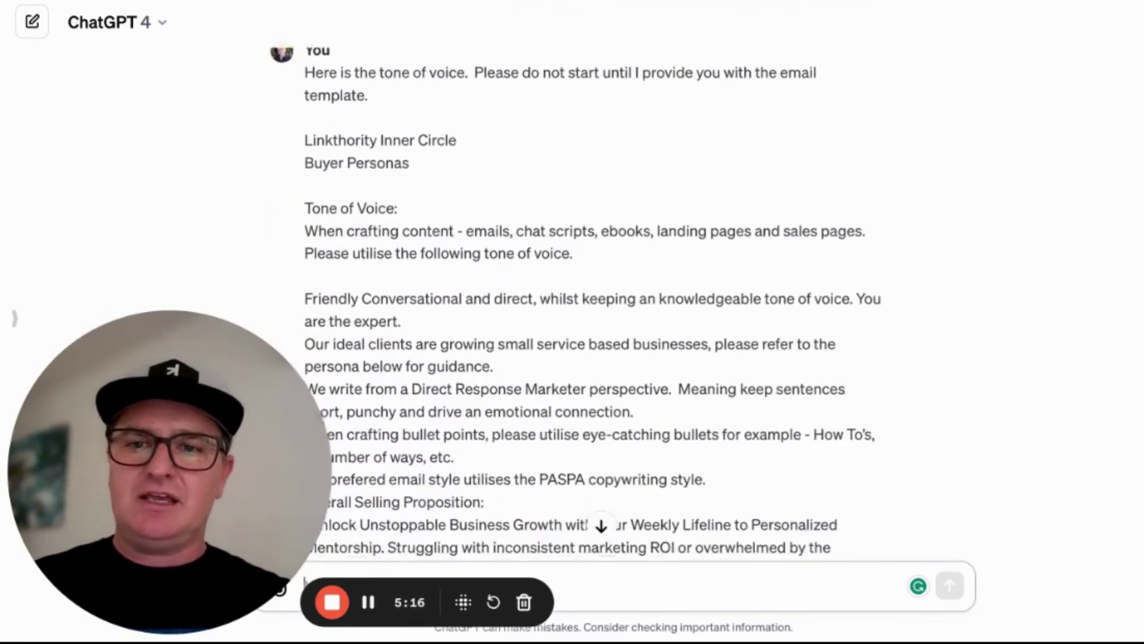
scroll(415, 115, "up", 1)
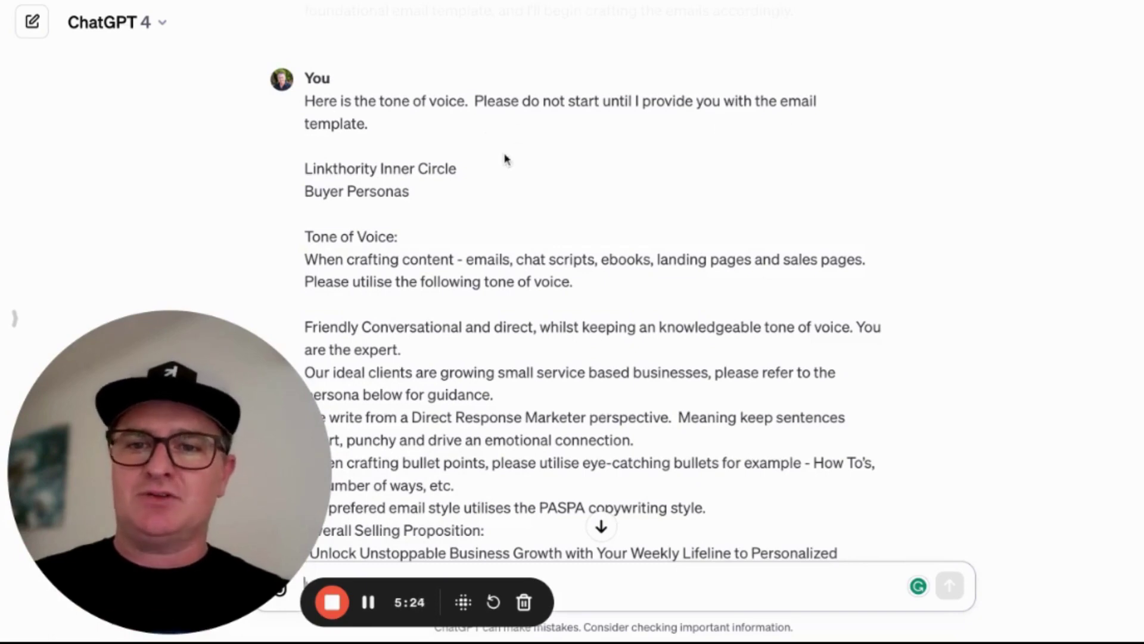
scroll(524, 200, "down", 2)
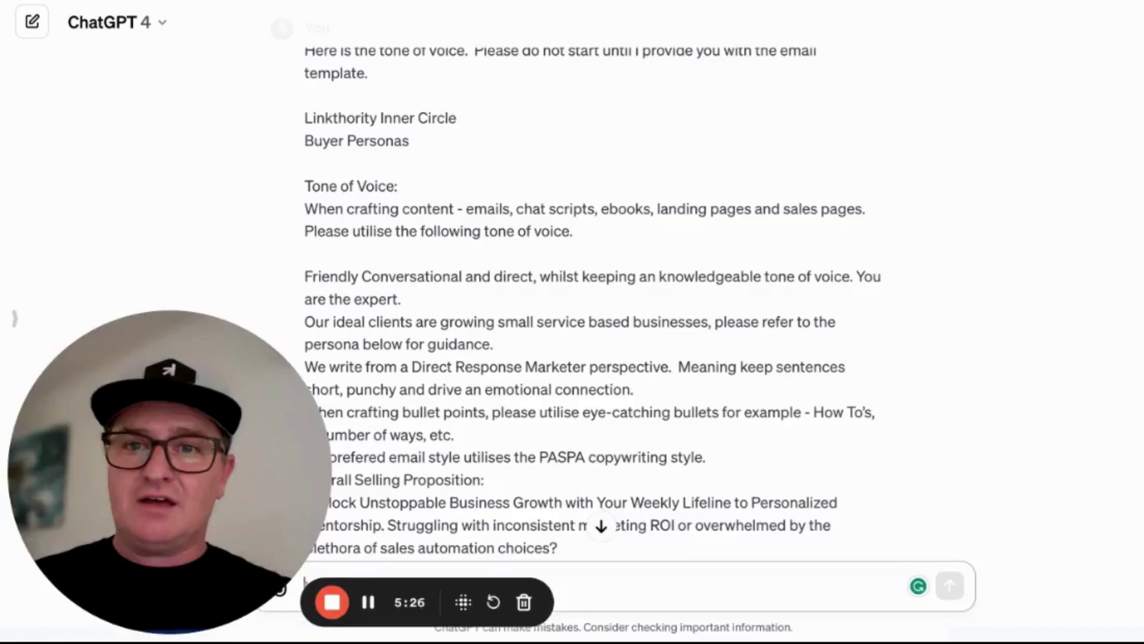
scroll(593, 286, "down", 4)
scroll(594, 286, "down", 7)
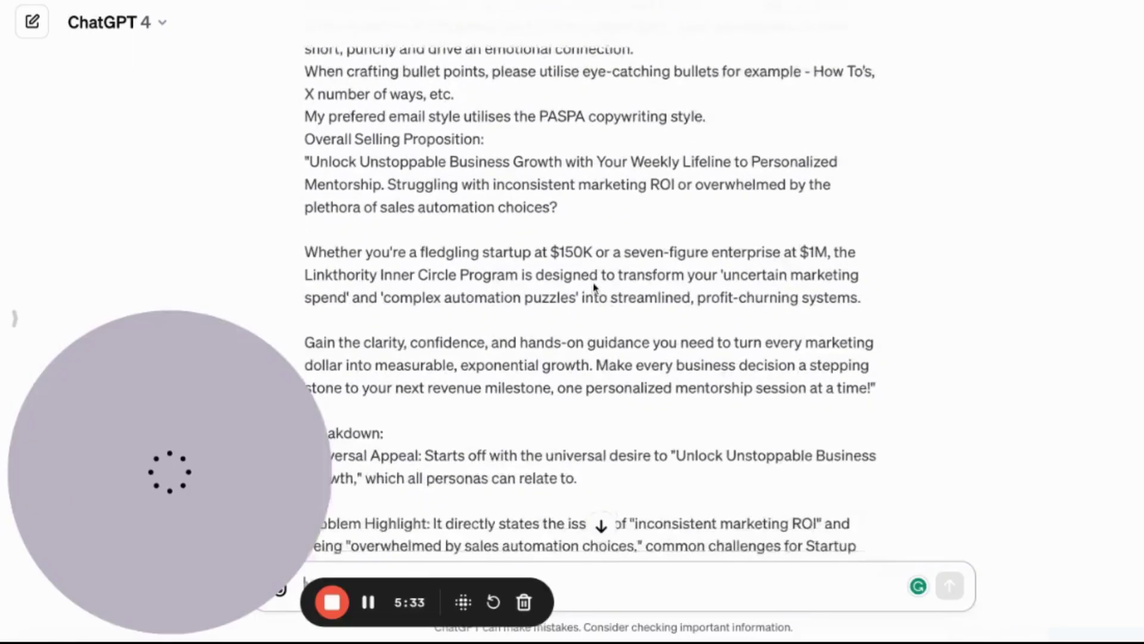
scroll(594, 286, "up", 10)
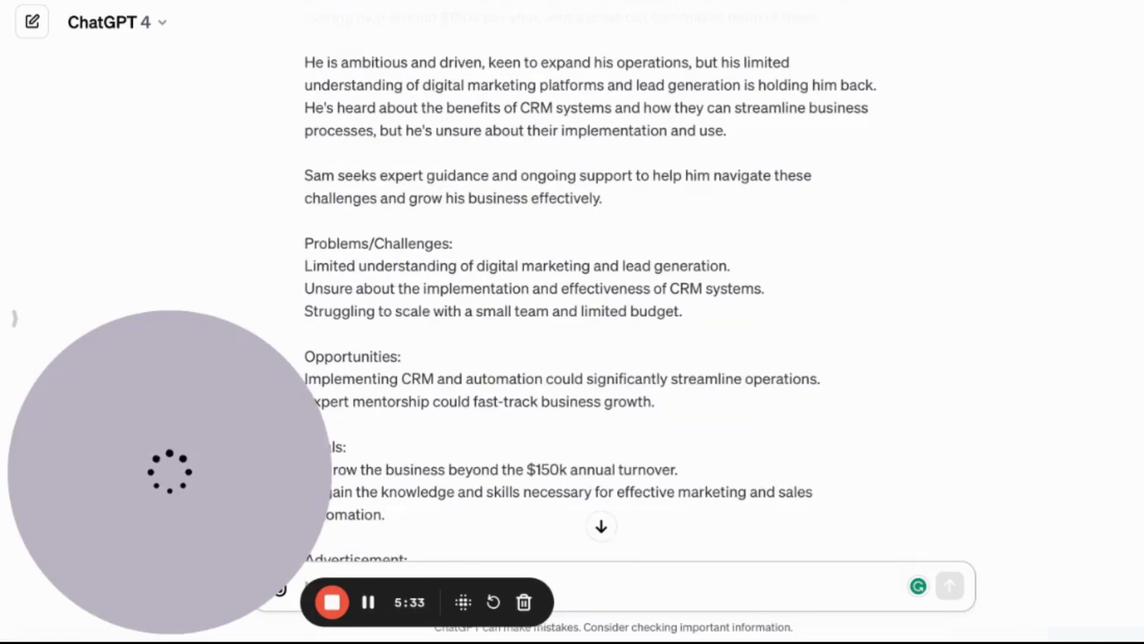
Step: Read through the remaining buyer personas in the follow-up message and ChatGPT's reply about the email template
scroll(594, 286, "down", 7)
scroll(593, 286, "down", 13)
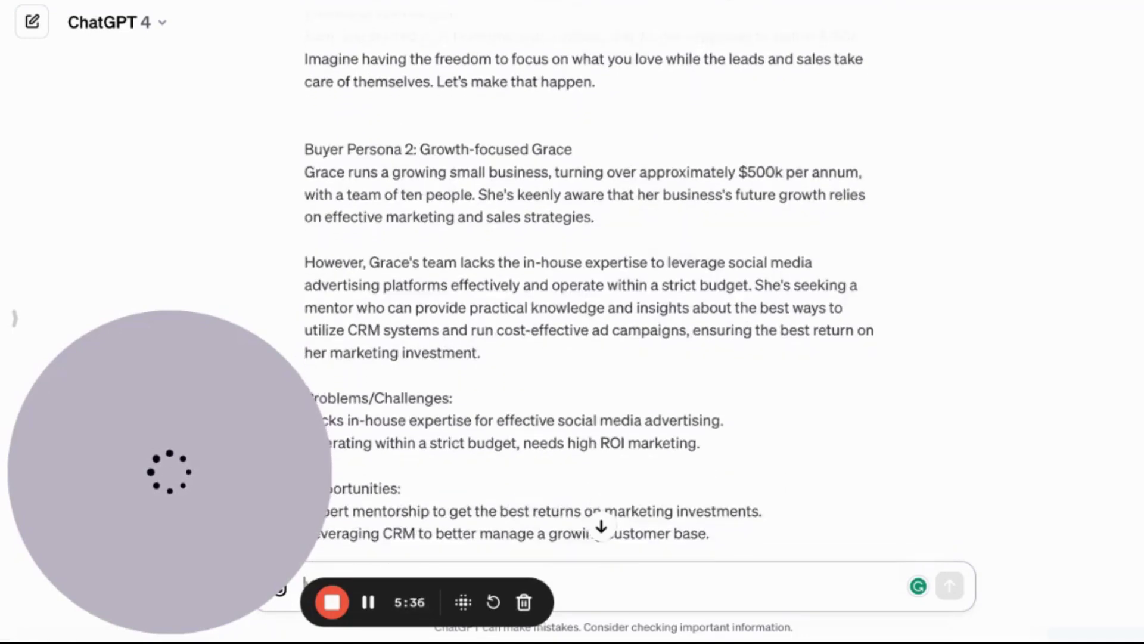
scroll(594, 286, "down", 8)
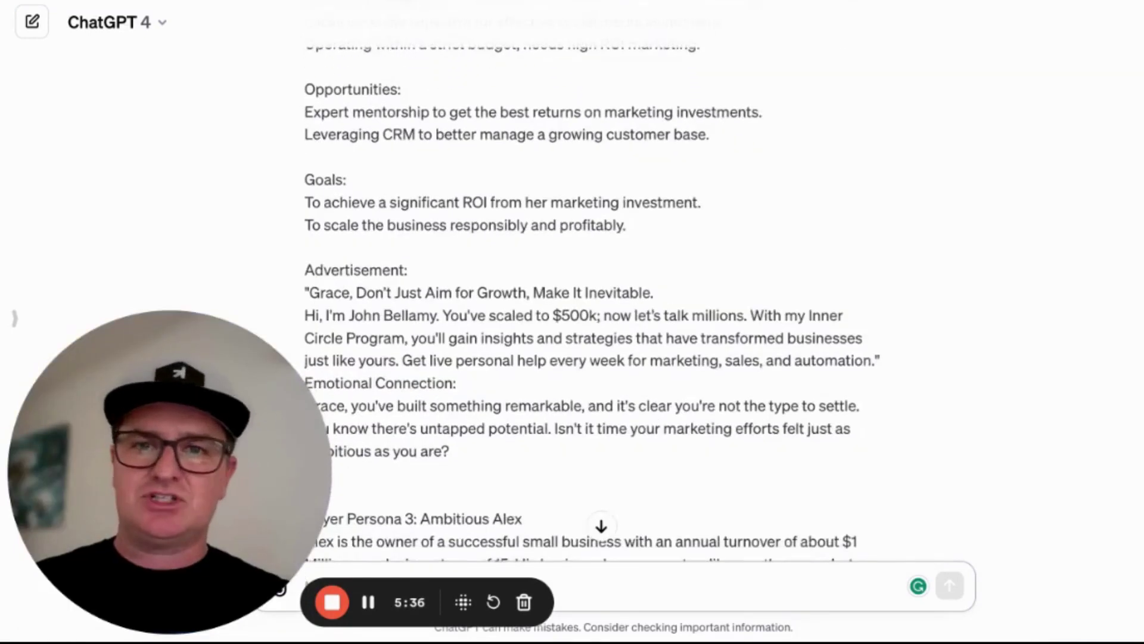
scroll(593, 286, "down", 13)
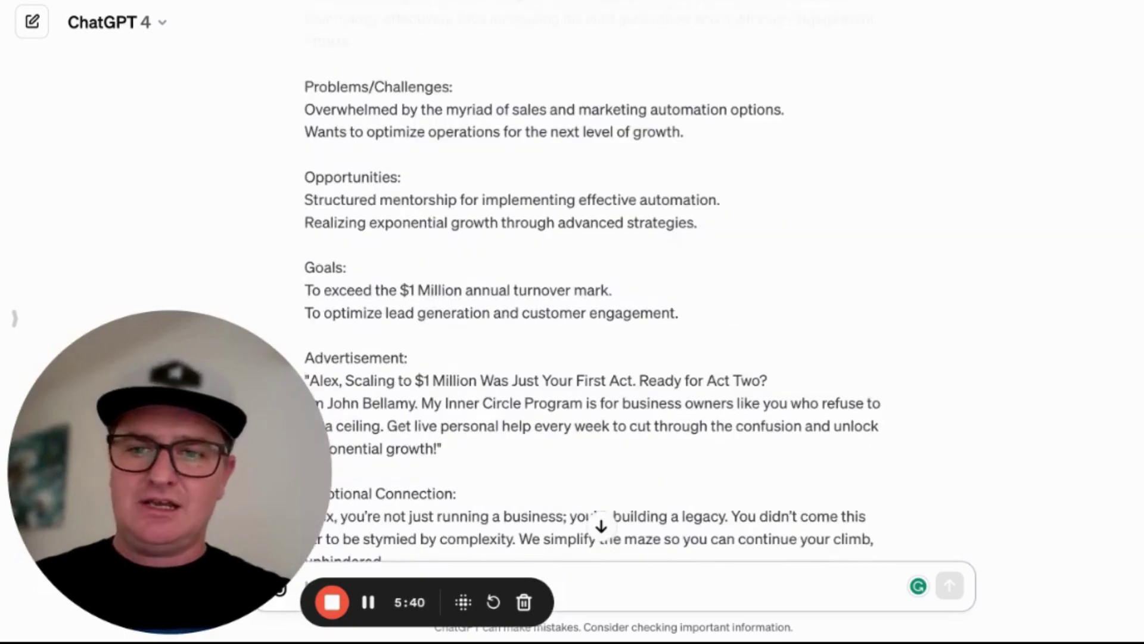
scroll(594, 286, "down", 2)
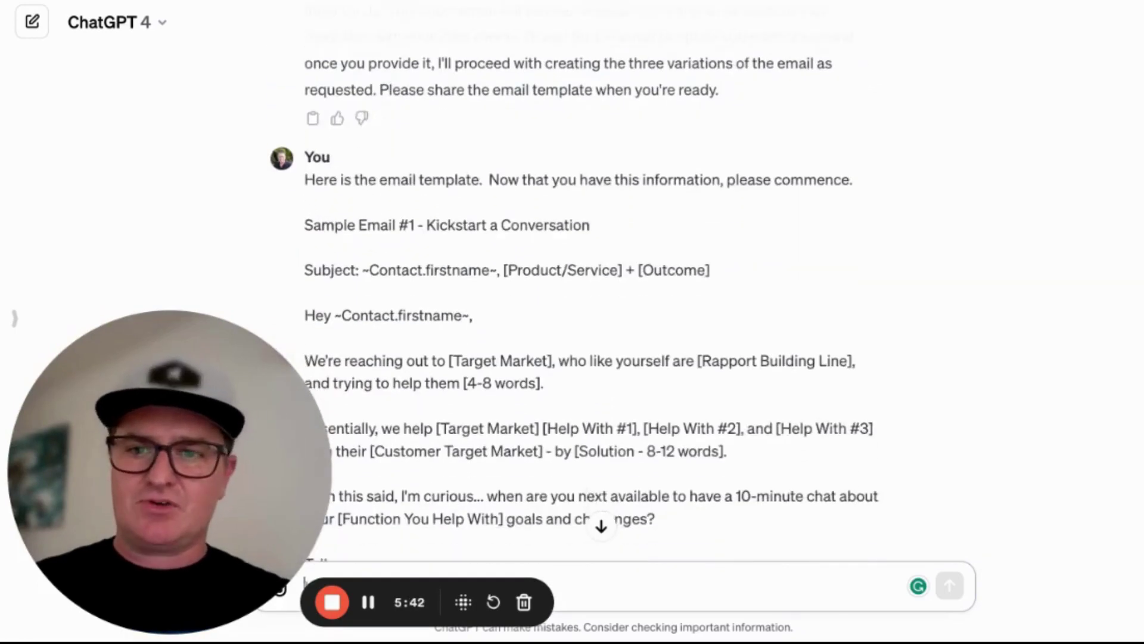
scroll(594, 286, "up", 1)
scroll(390, 125, "up", 1)
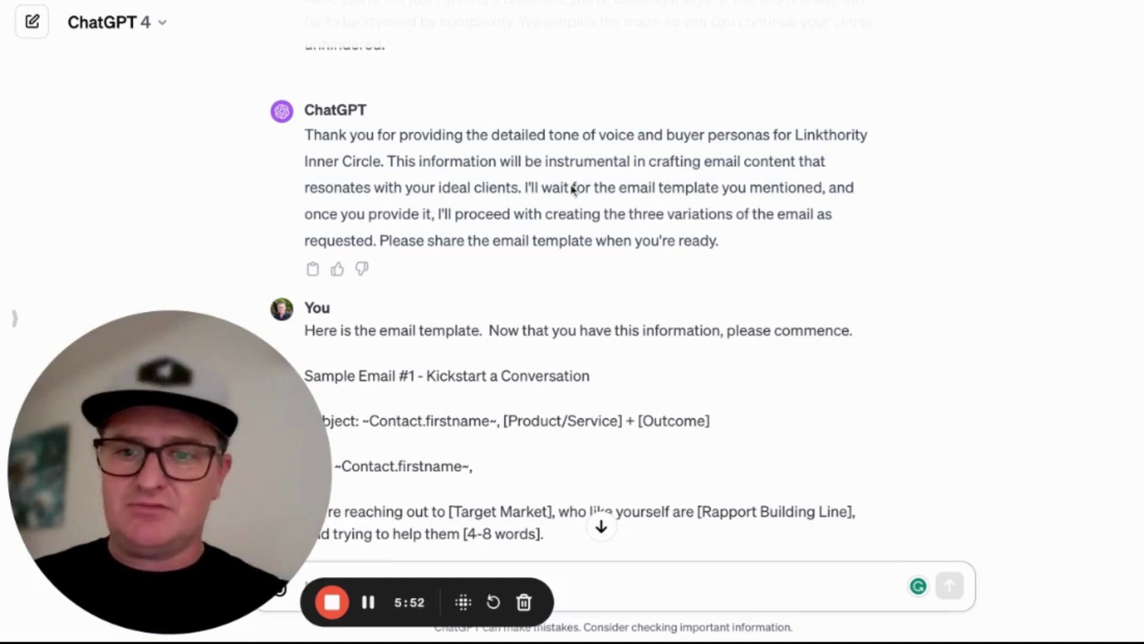
Step: Review the message that supplies the Sample Email #1 - Kickstart a Conversation template and asks ChatGPT to commence
scroll(617, 276, "down", 4)
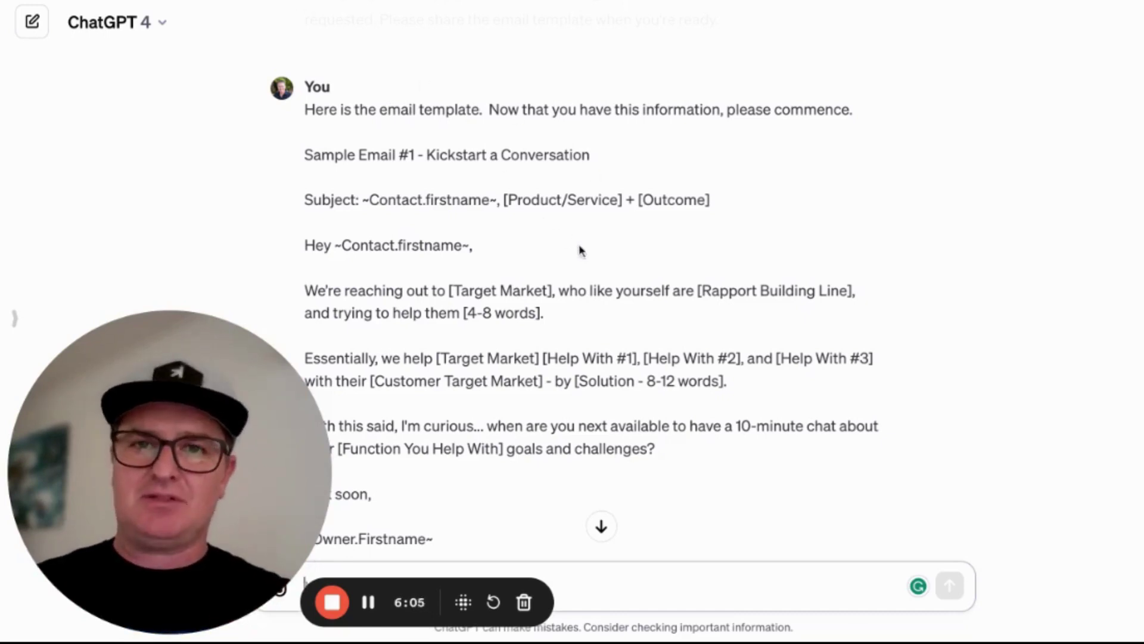
scroll(711, 283, "down", 3)
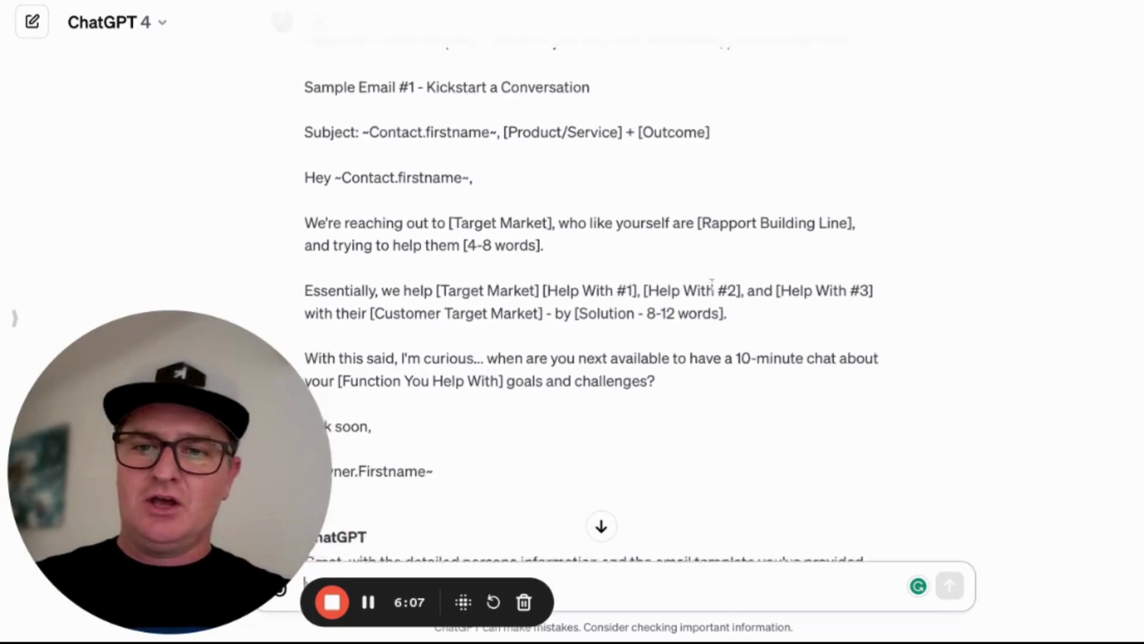
scroll(711, 283, "down", 2)
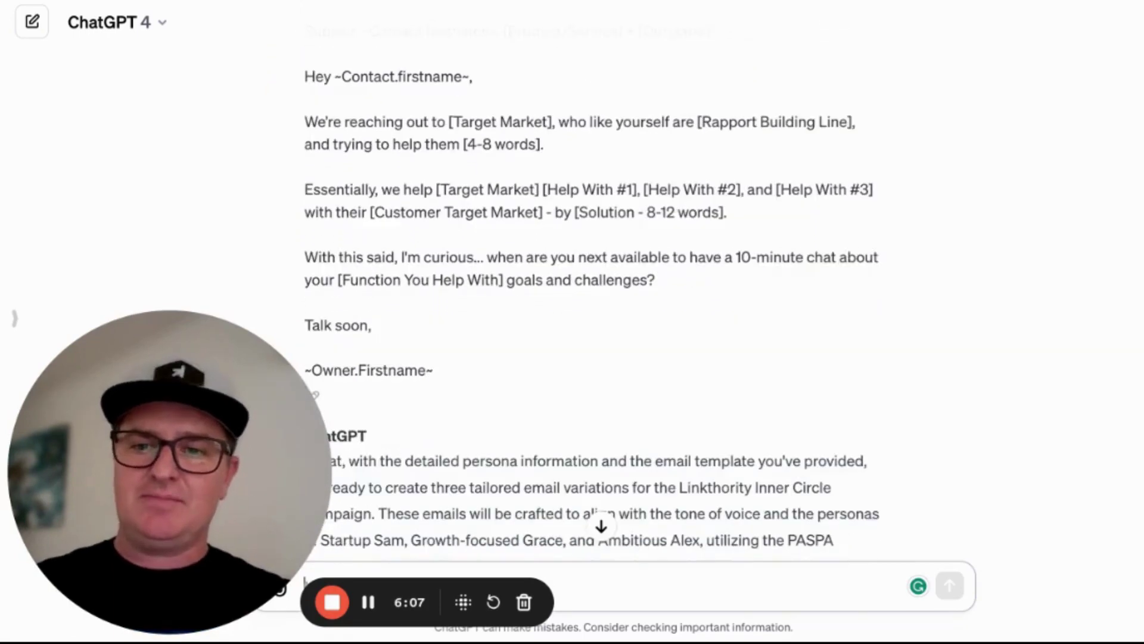
scroll(590, 298, "down", 6)
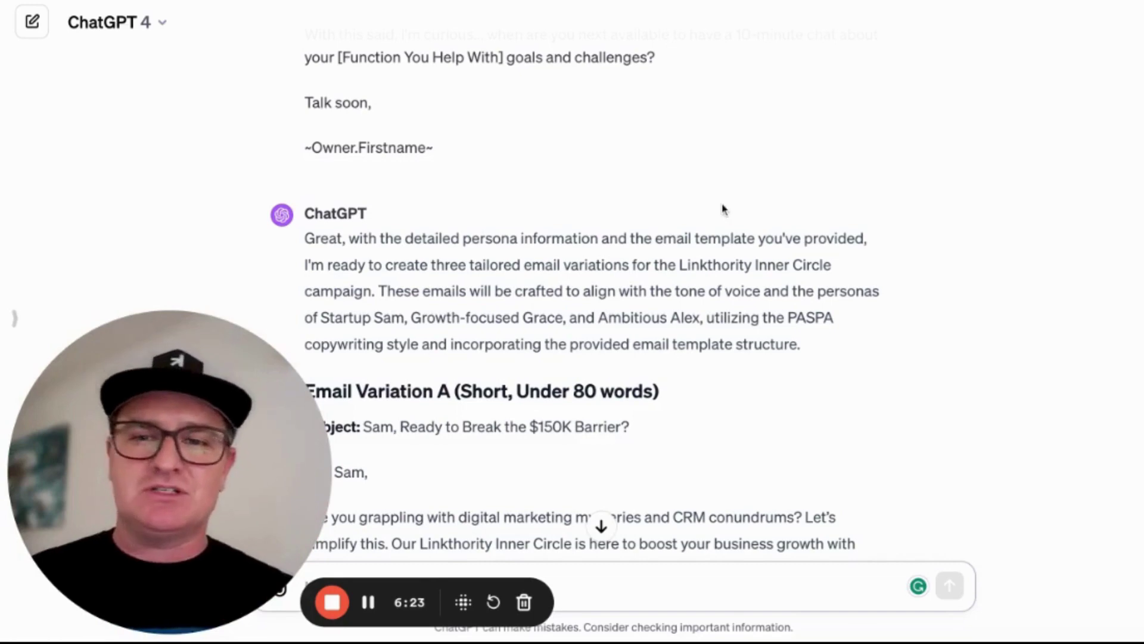
Step: Read the generated Email Variation A (Short, Under 80 words)
scroll(724, 209, "down", 2)
scroll(725, 209, "down", 5)
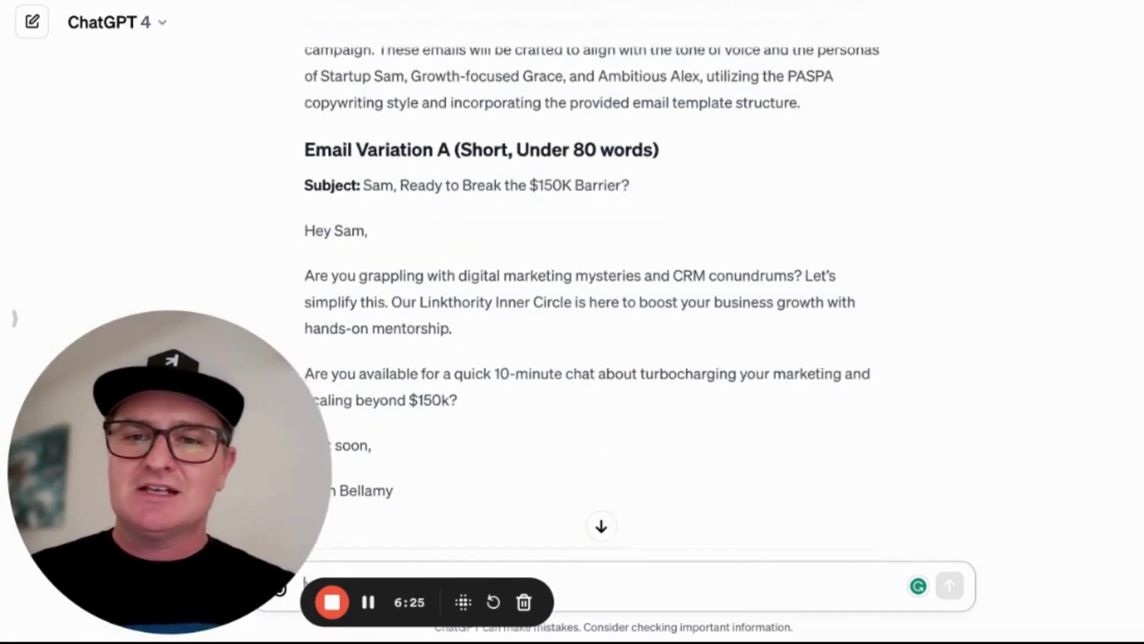
scroll(592, 272, "down", 1)
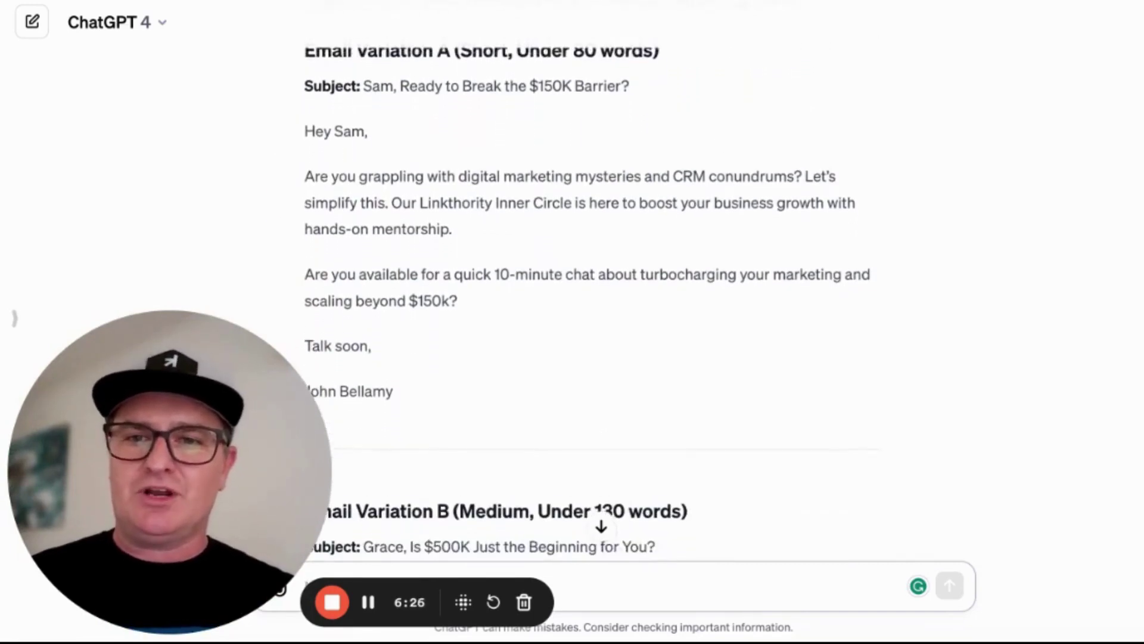
scroll(592, 272, "up", 1)
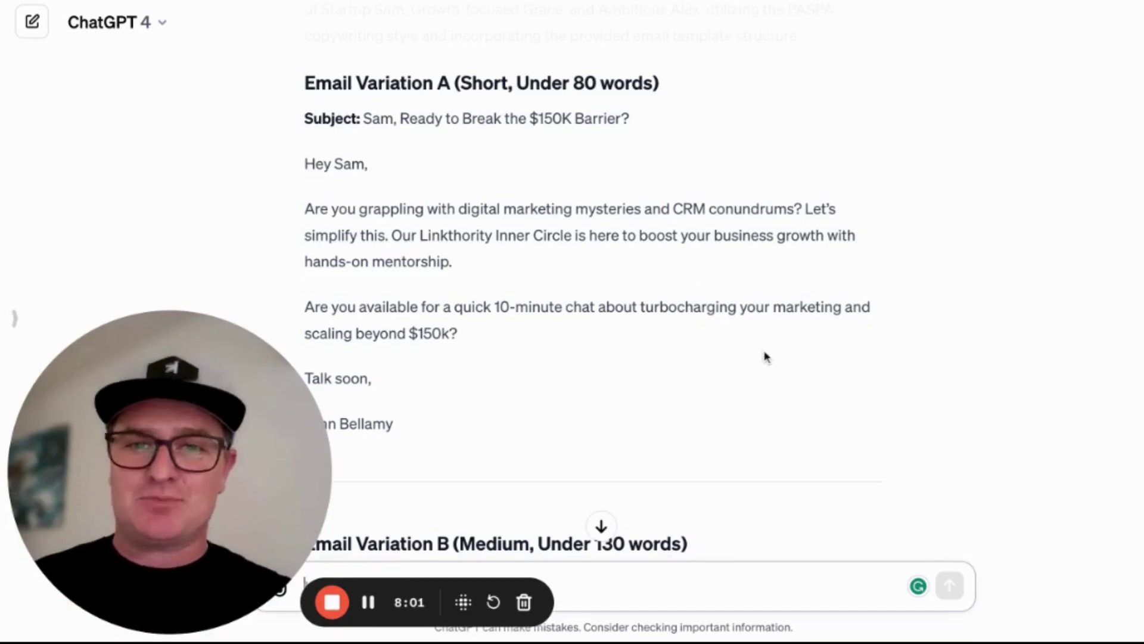
Step: Examine Email Variation B (Medium, Under 130 words), including its subject line and bullet points
scroll(764, 358, "down", 6)
scroll(765, 356, "down", 2)
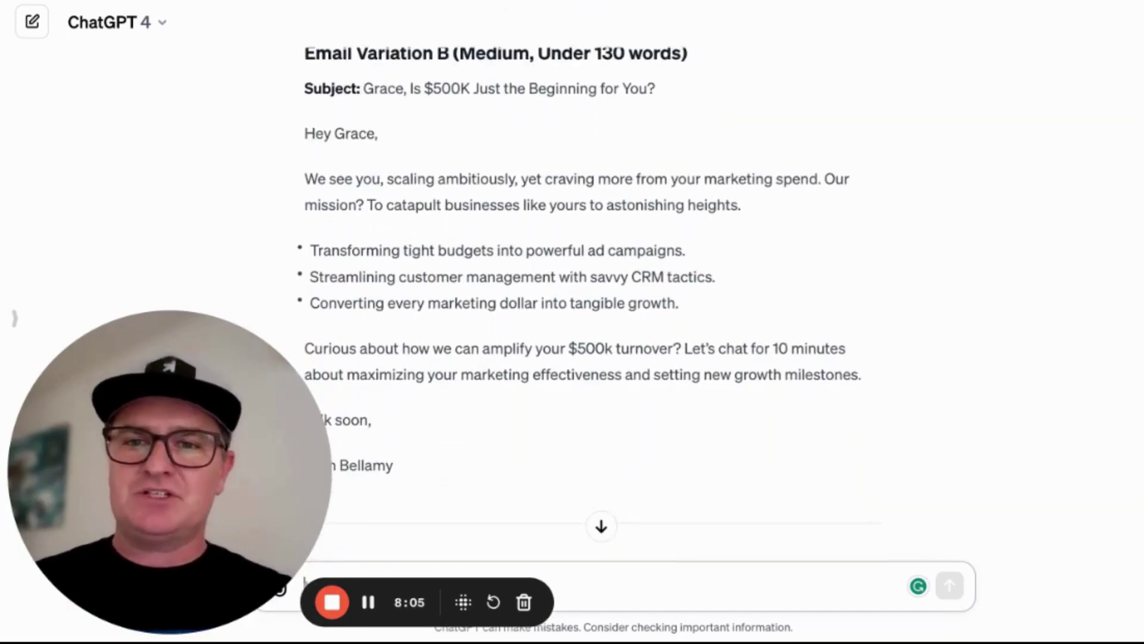
scroll(580, 284, "up", 1)
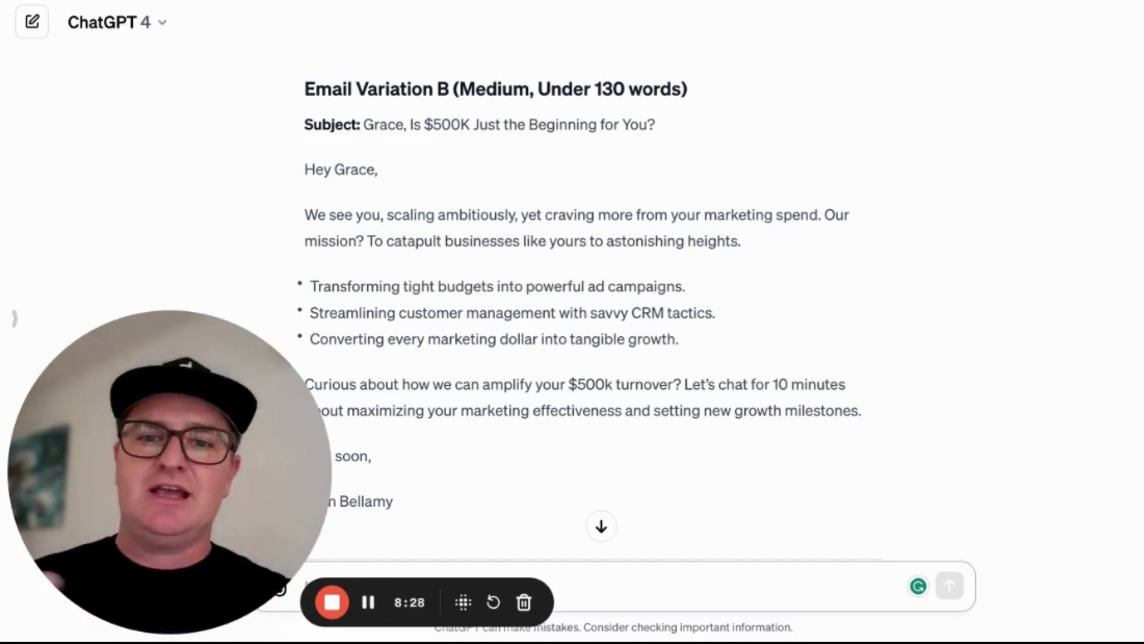
scroll(572, 298, "down", 2)
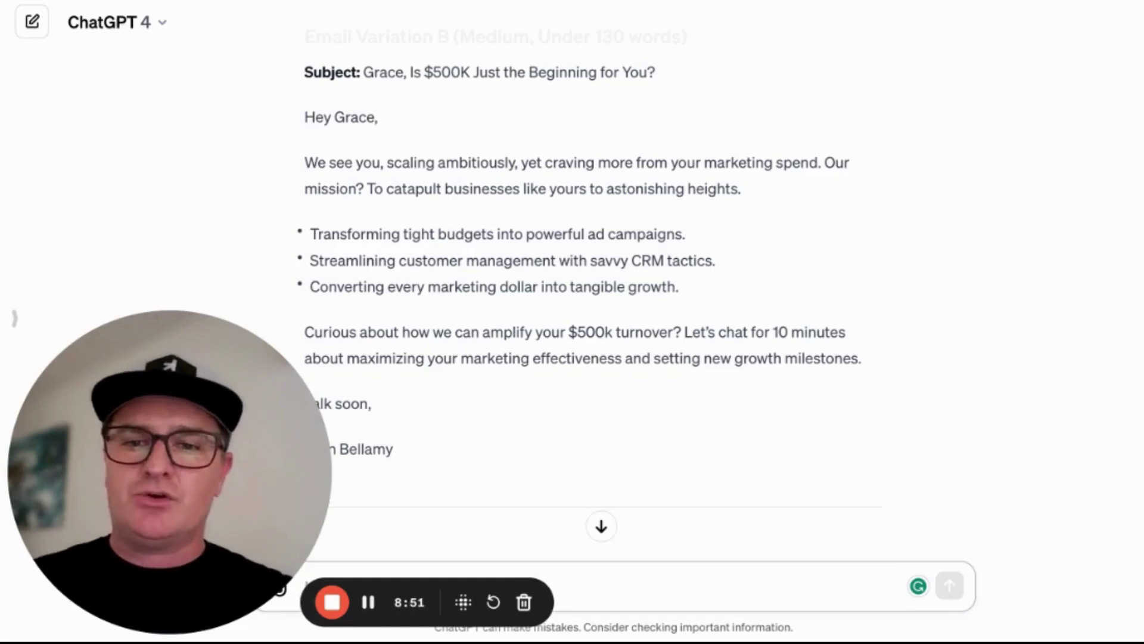
scroll(589, 304, "down", 1)
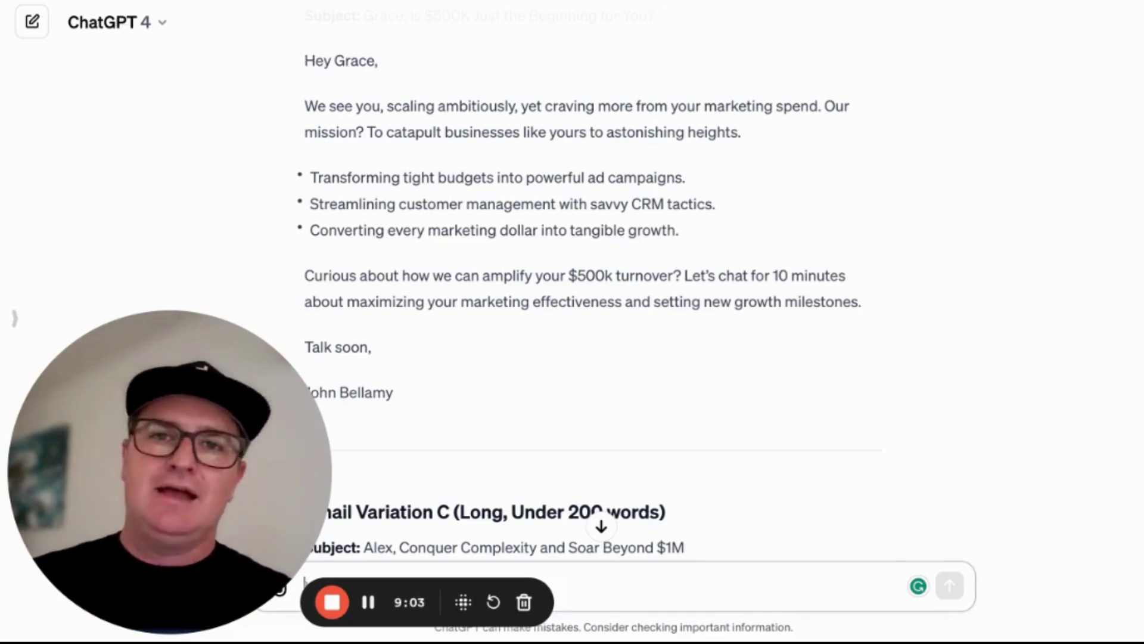
scroll(588, 308, "up", 1)
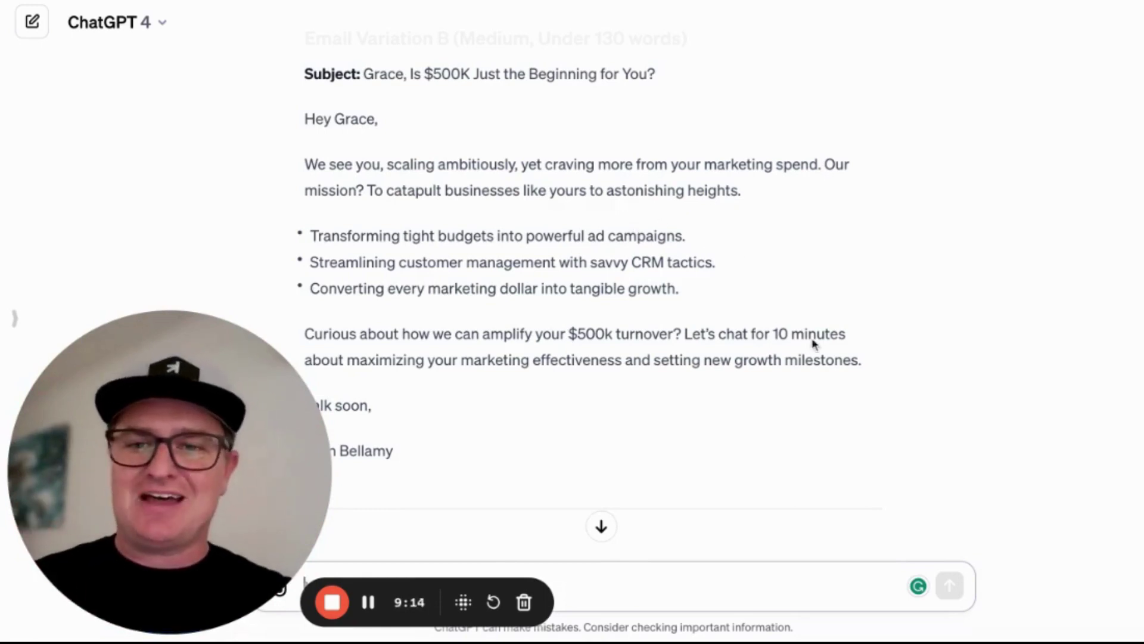
Step: Examine Email Variation C (Long, Under 200 words) and the closing note beneath it
scroll(812, 341, "down", 2)
scroll(813, 343, "down", 5)
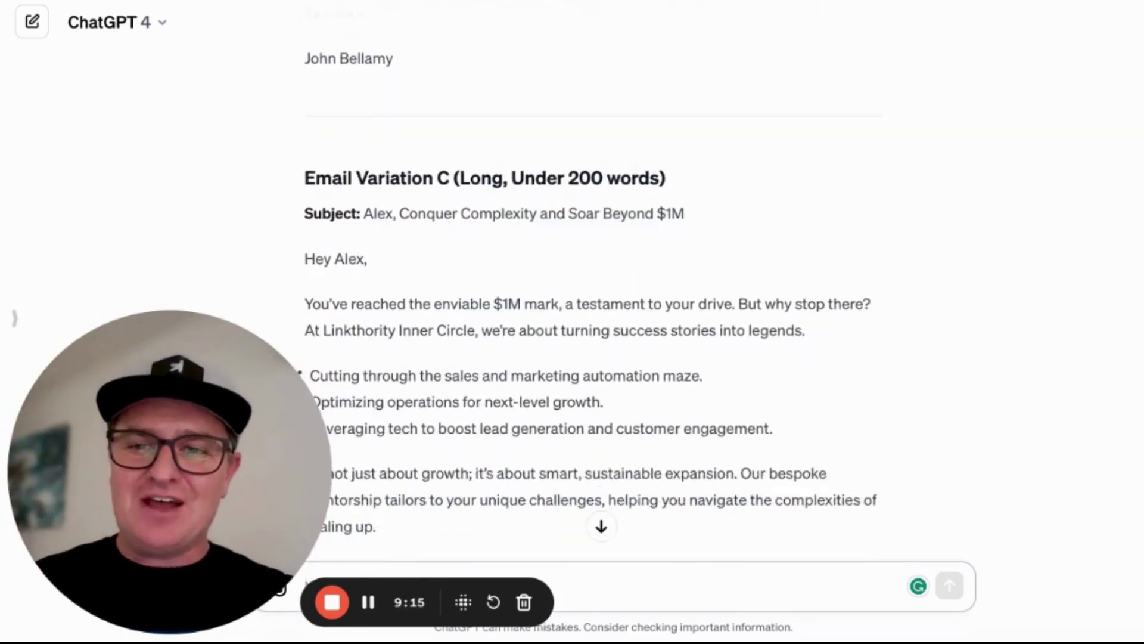
scroll(589, 340, "down", 2)
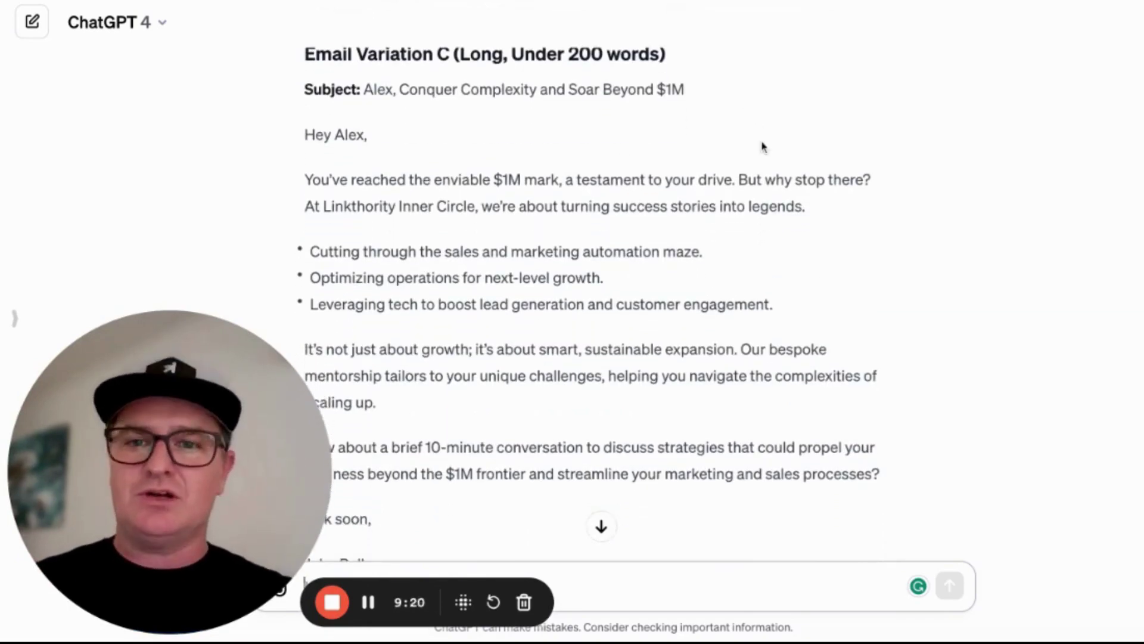
scroll(762, 147, "up", 1)
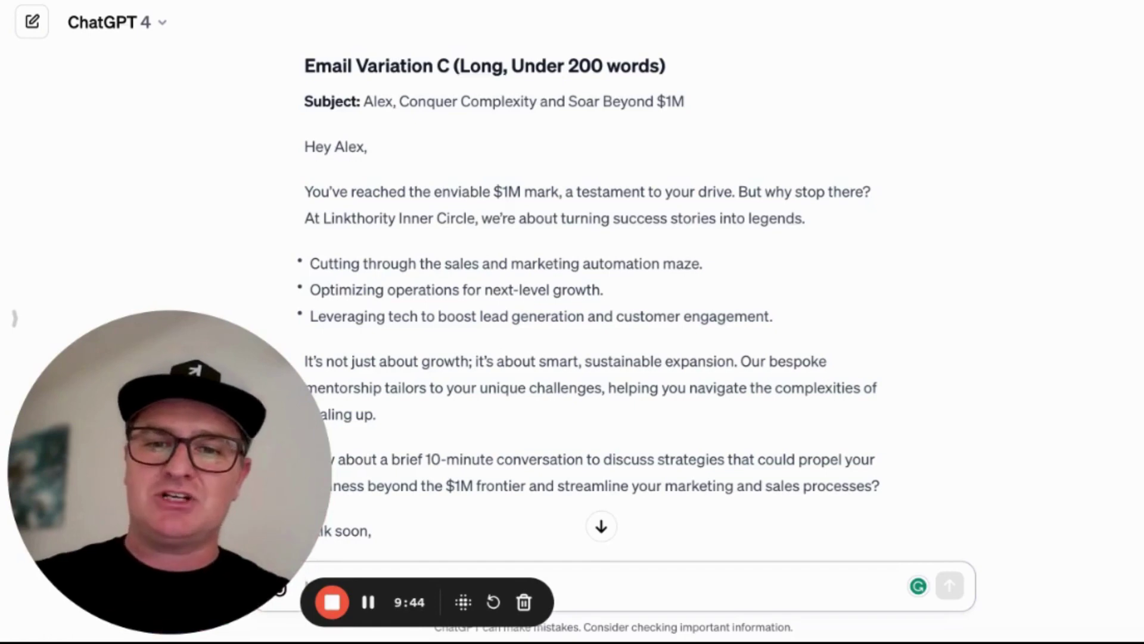
scroll(588, 286, "down", 2)
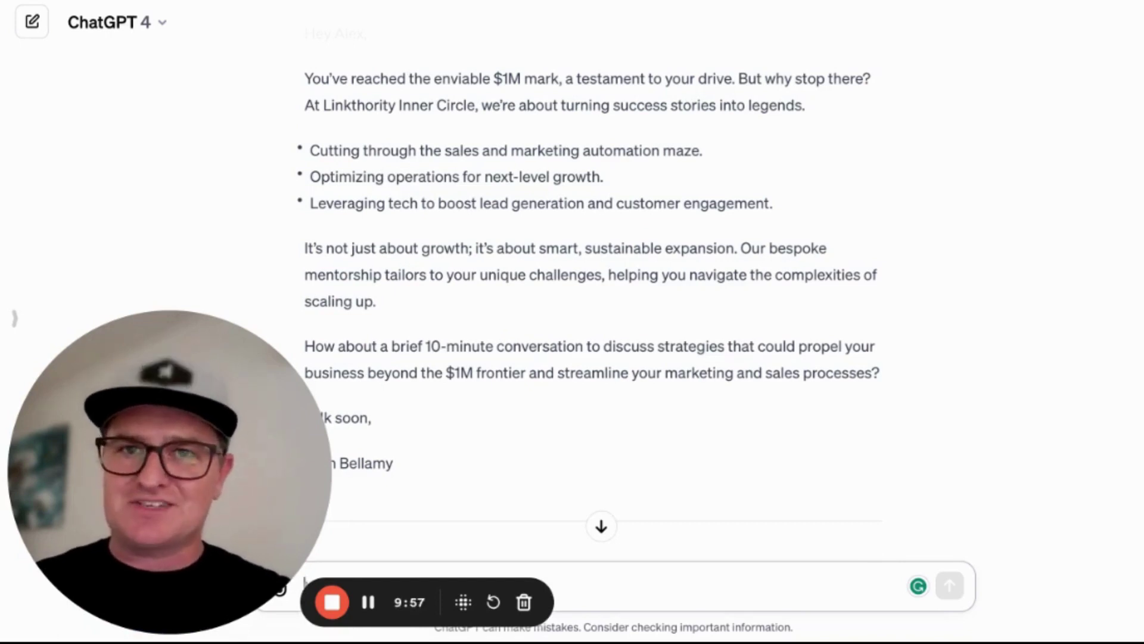
scroll(589, 307, "down", 1)
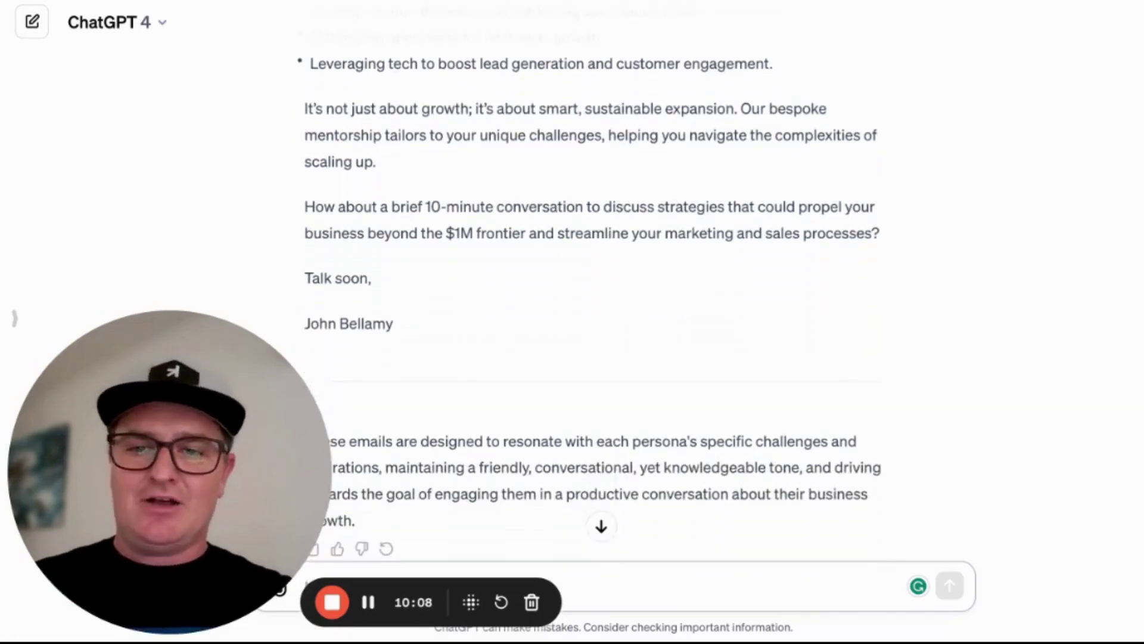
Step: Go back to the initial campaign prompt at the start of the ChatGPT conversation
scroll(593, 298, "up", 3)
scroll(593, 298, "up", 15)
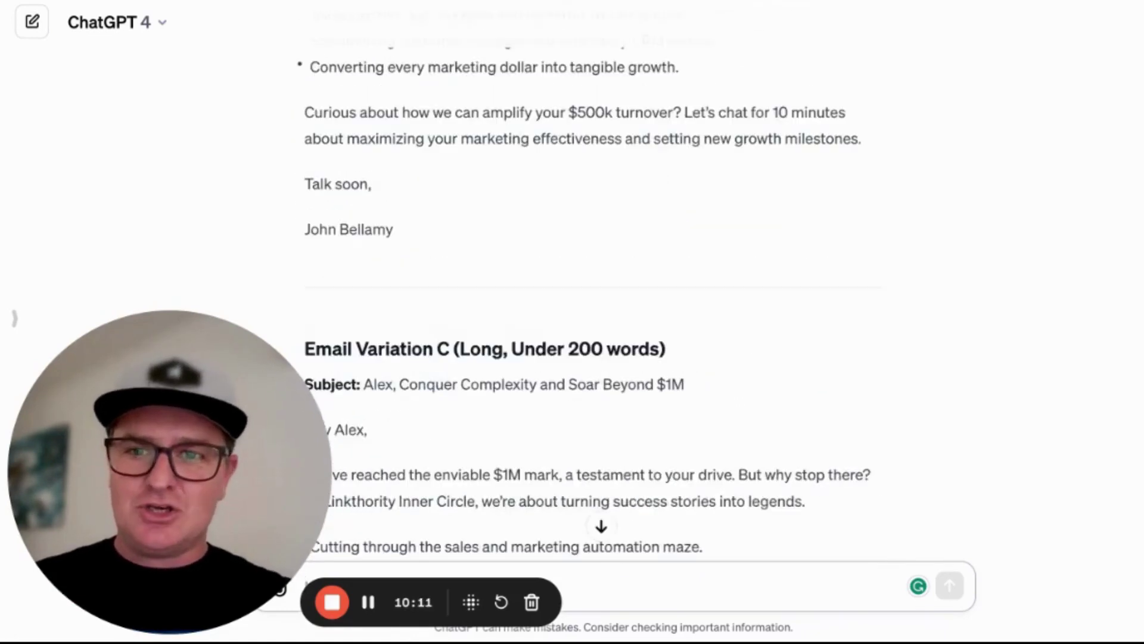
scroll(593, 298, "up", 15)
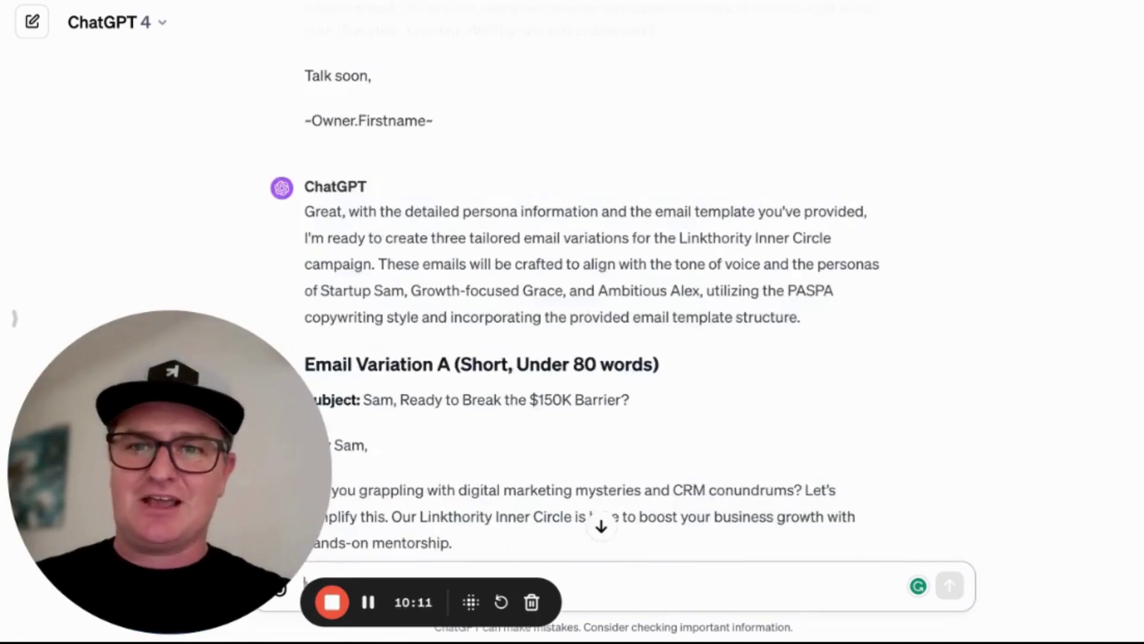
scroll(593, 298, "up", 15)
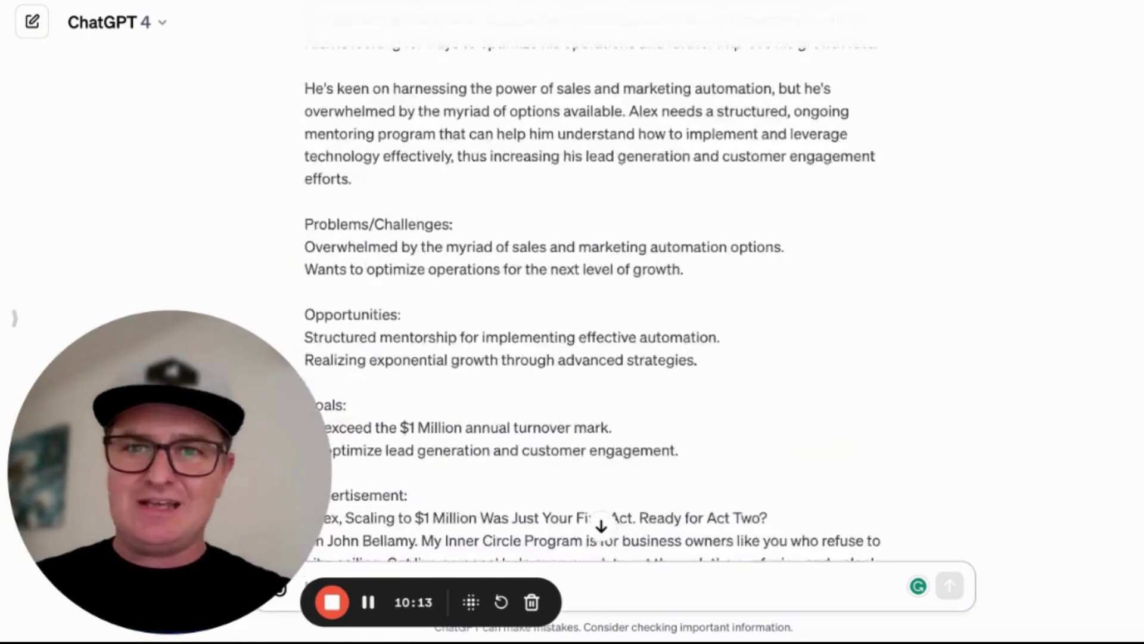
scroll(593, 298, "up", 15)
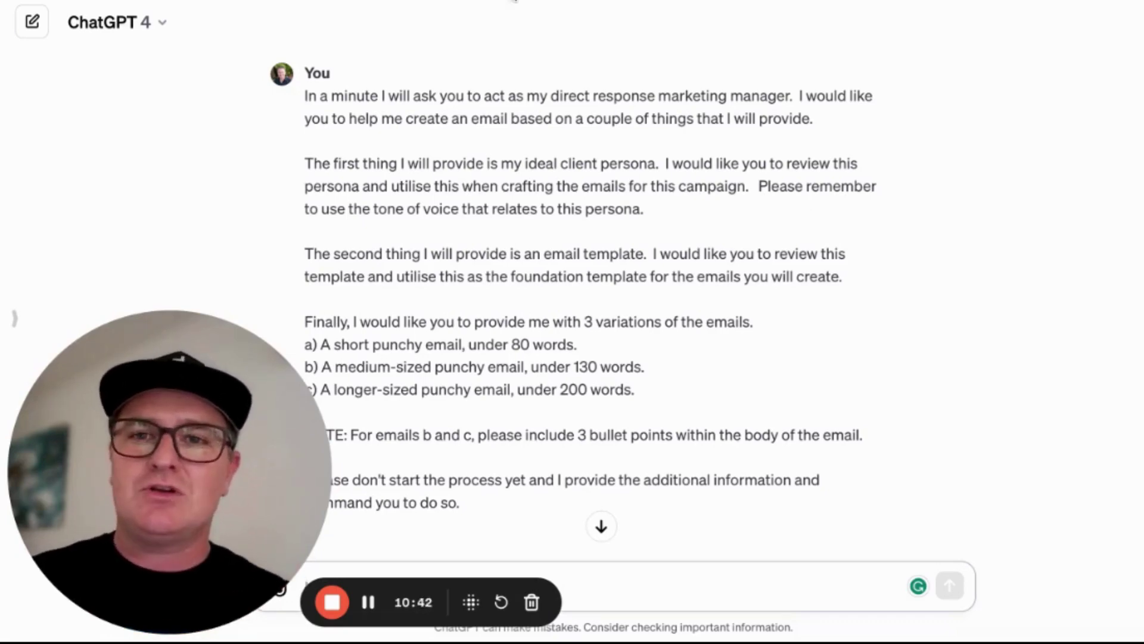
Step: Revisit the Sample Email #1 template document and the Linkthority Inner Circle Buyer Personas document
key("alt+Tab")
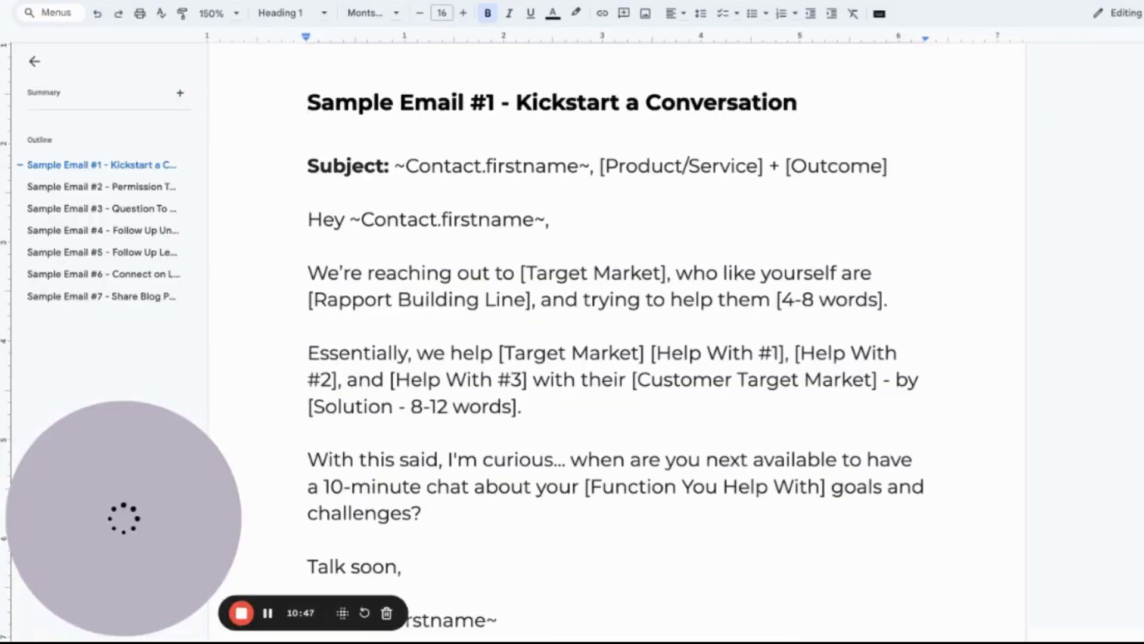
scroll(617, 334, "up", 15)
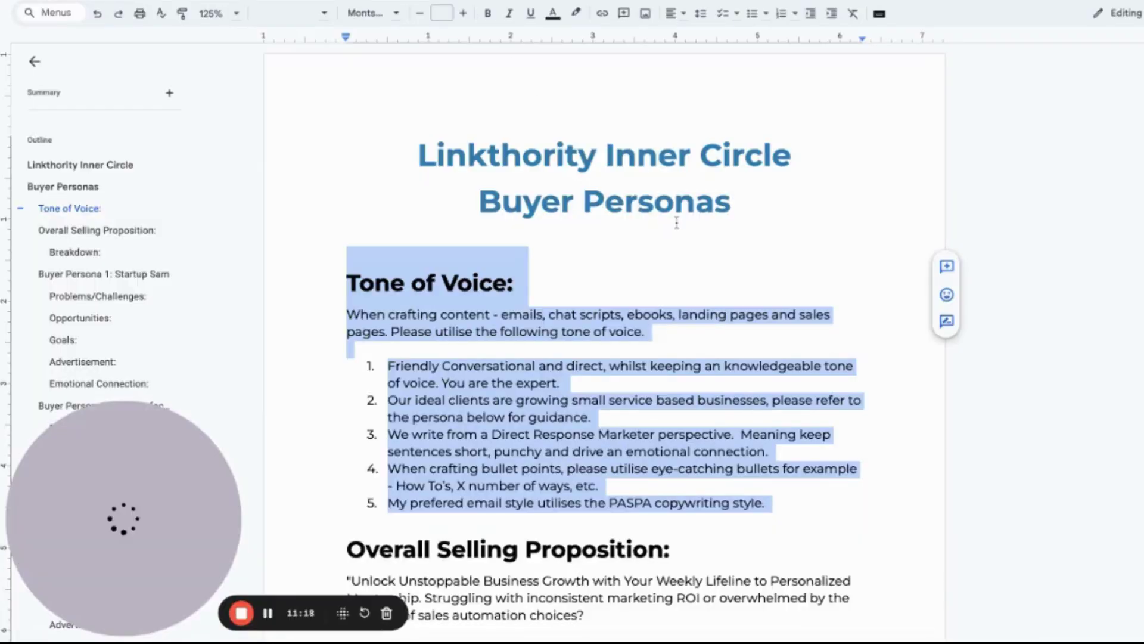
left_click(676, 223)
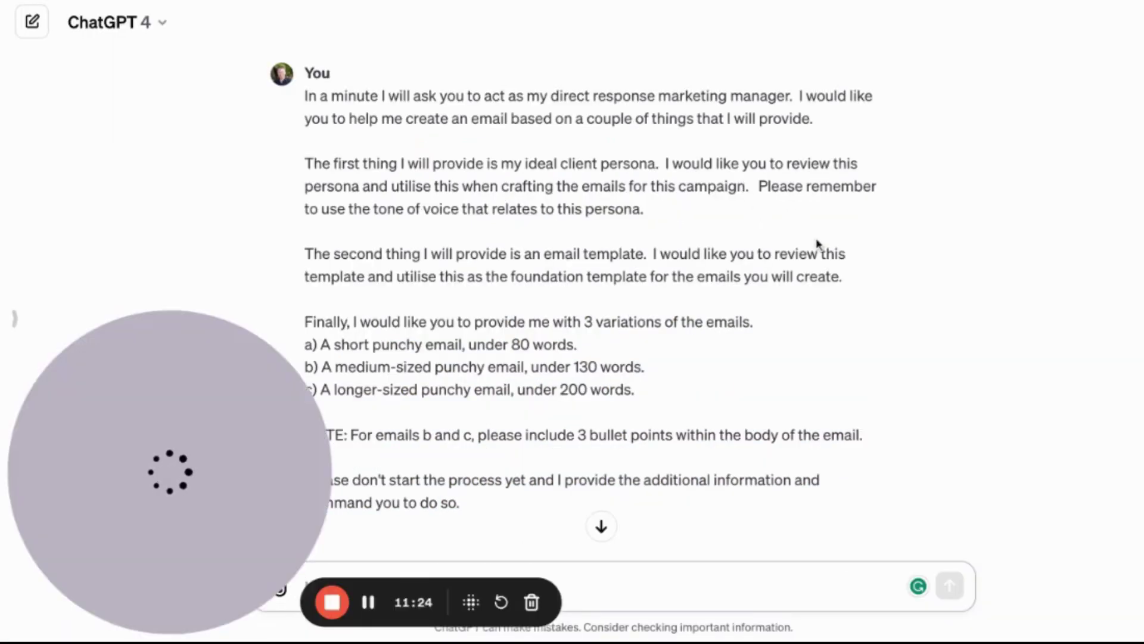
Step: In ChatGPT, skim the supplied tone of voice and buyer personas once more and return to the initial prompt
scroll(817, 244, "down", 15)
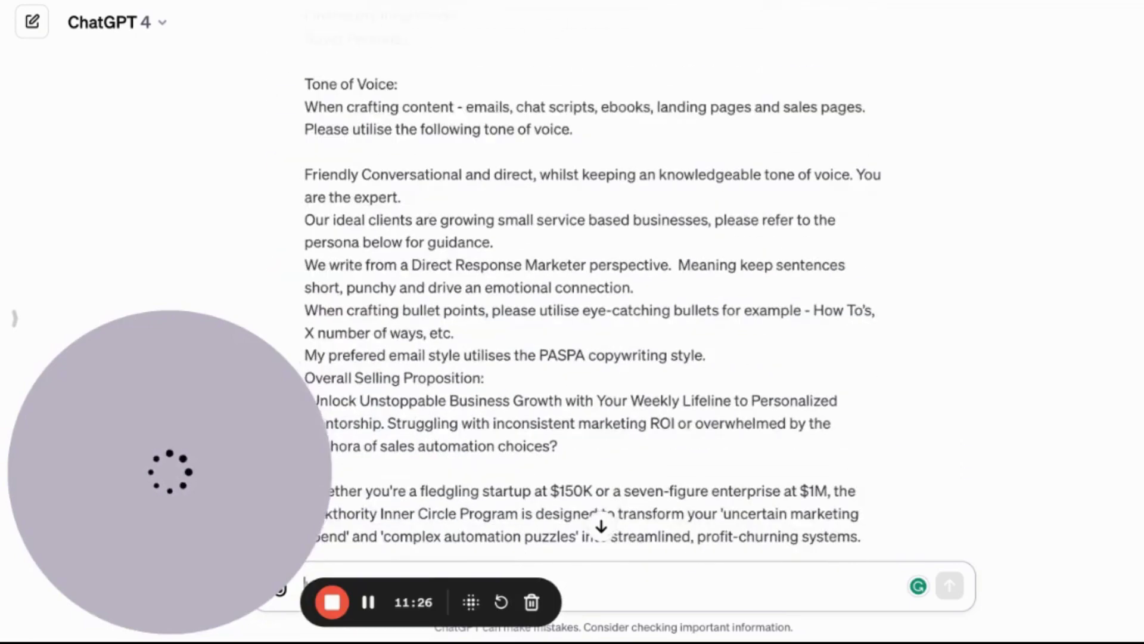
scroll(590, 304, "down", 18)
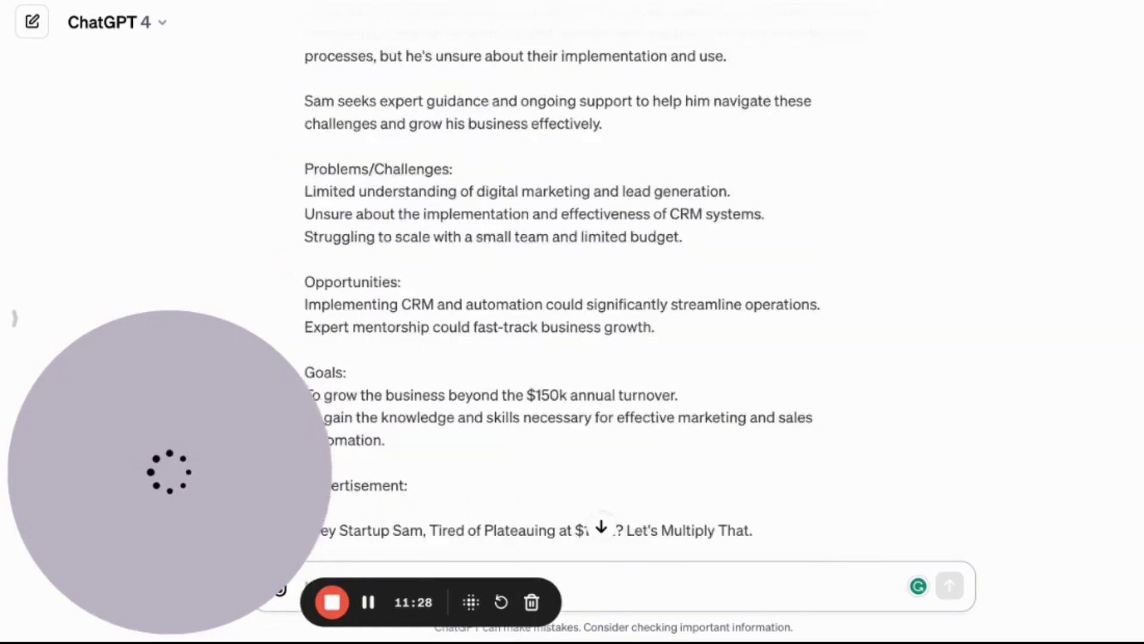
scroll(590, 304, "down", 20)
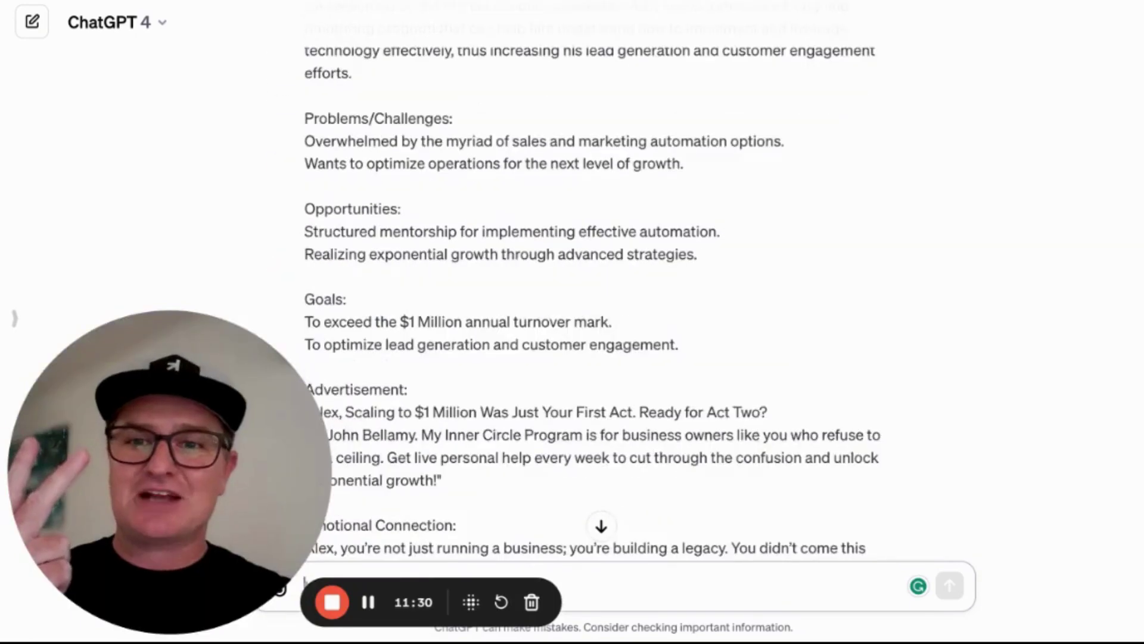
scroll(590, 303, "down", 20)
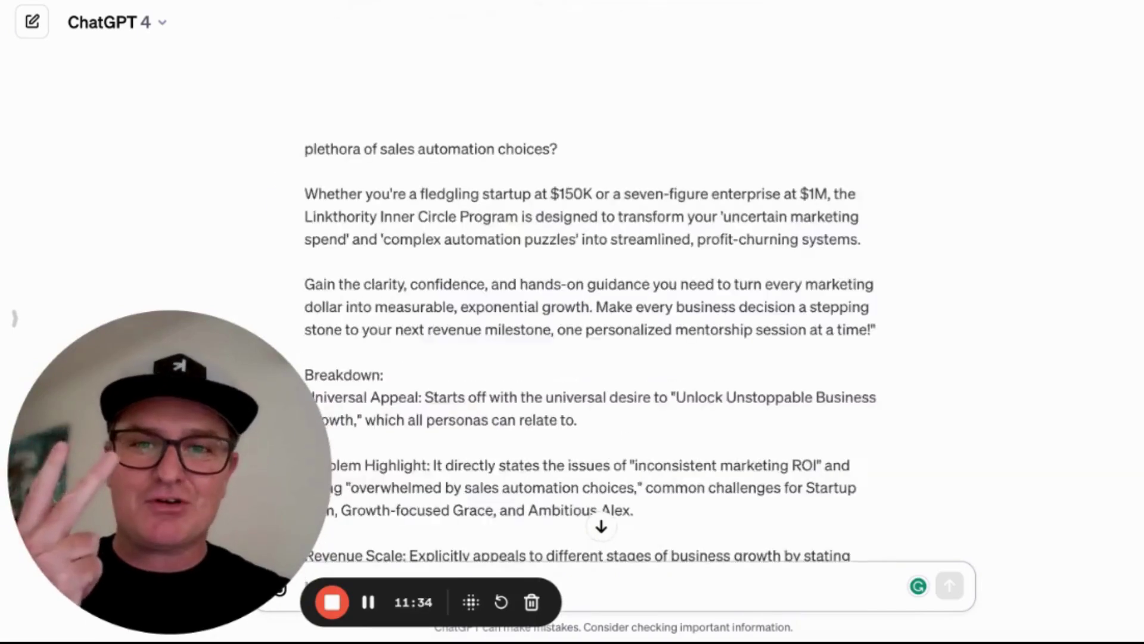
scroll(590, 304, "up", 20)
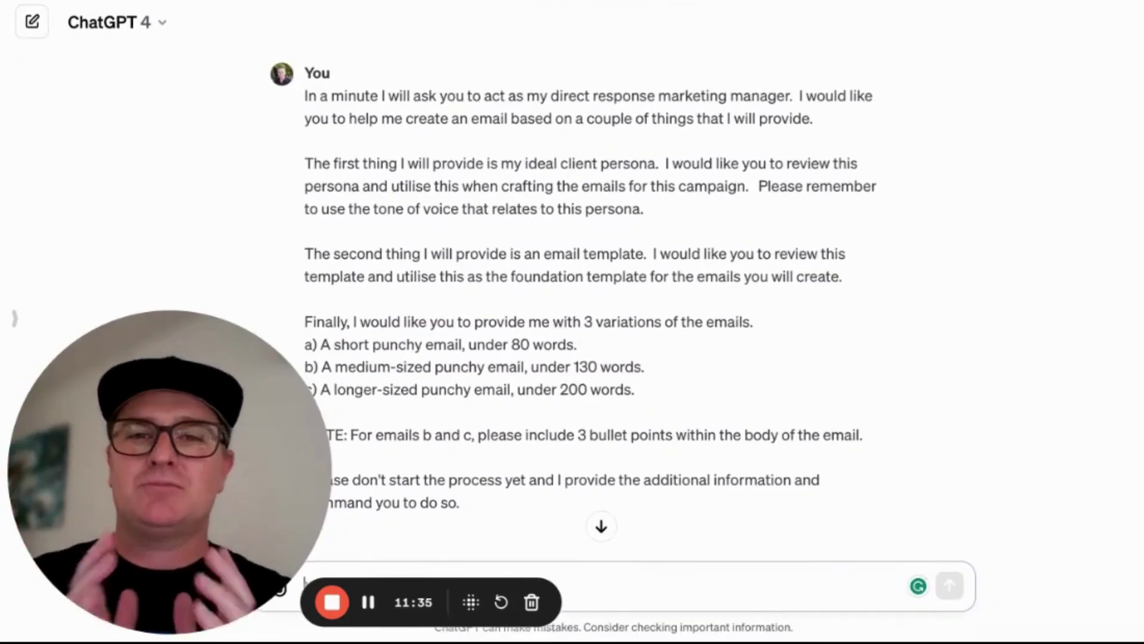